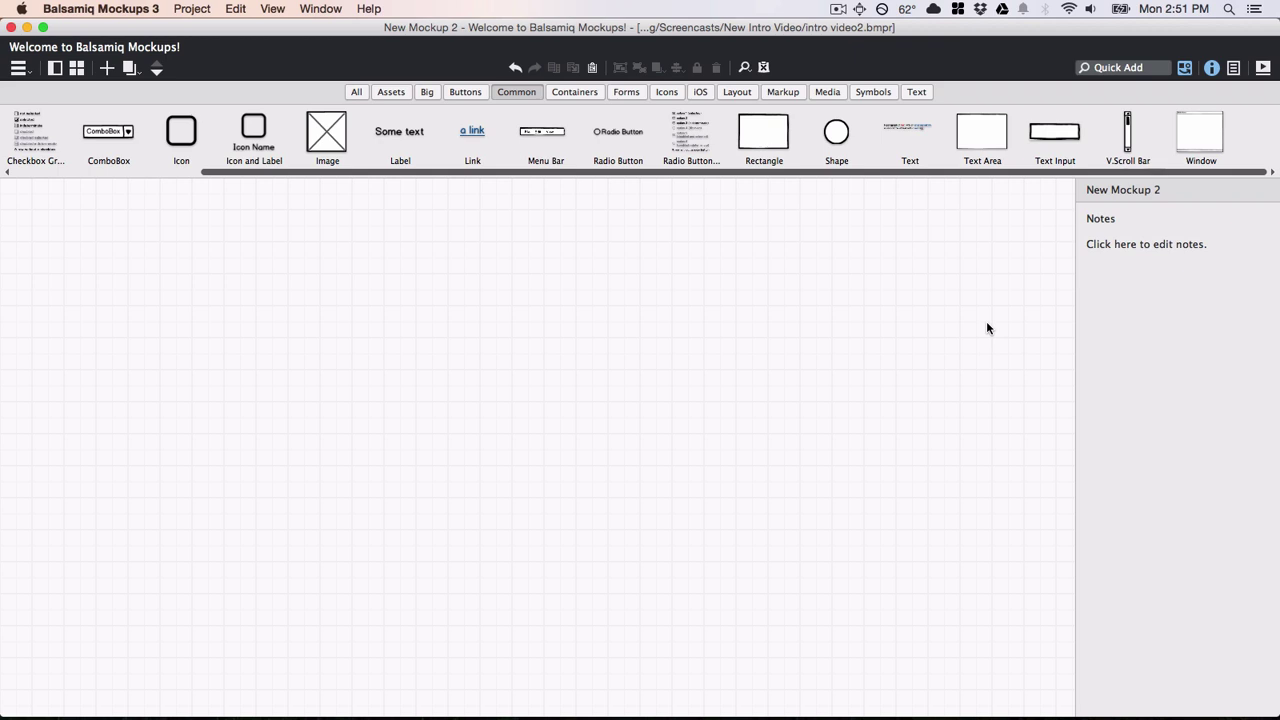
Place a Window on the canvas titled 'Botify'.
left_click_drag(1200, 135, 28, 188)
type("B")
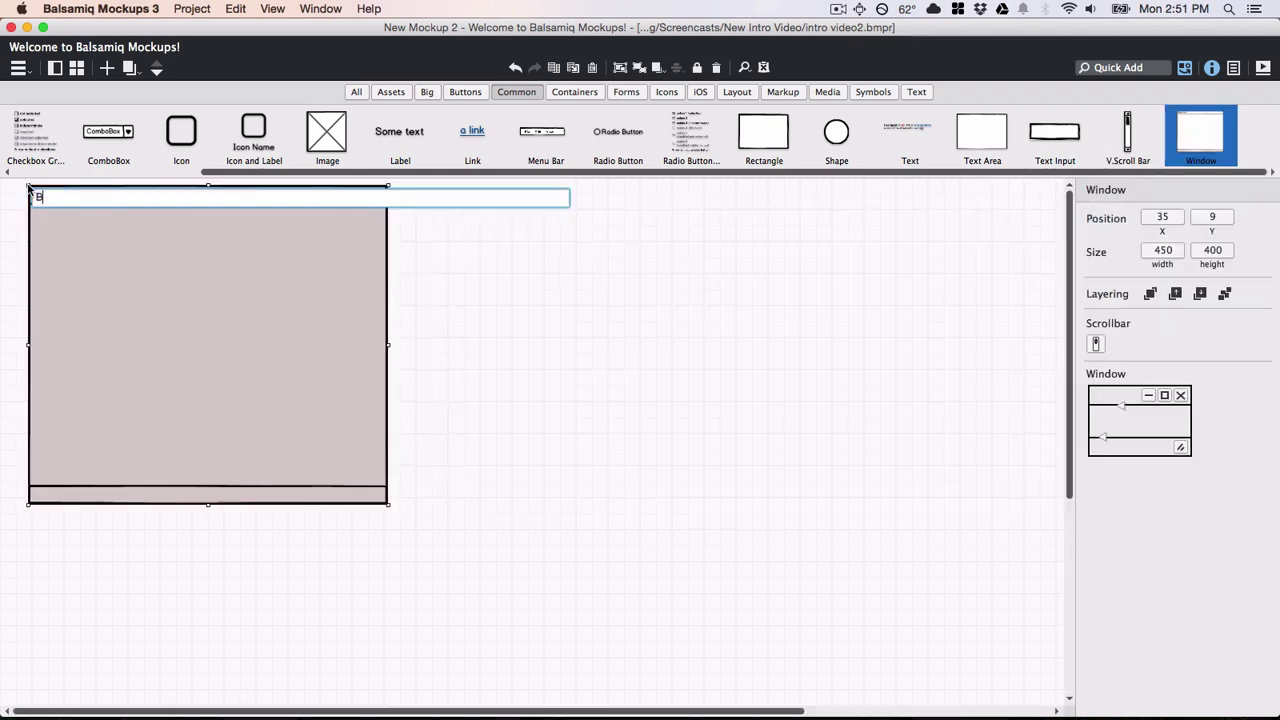
type("otify")
key("Return")
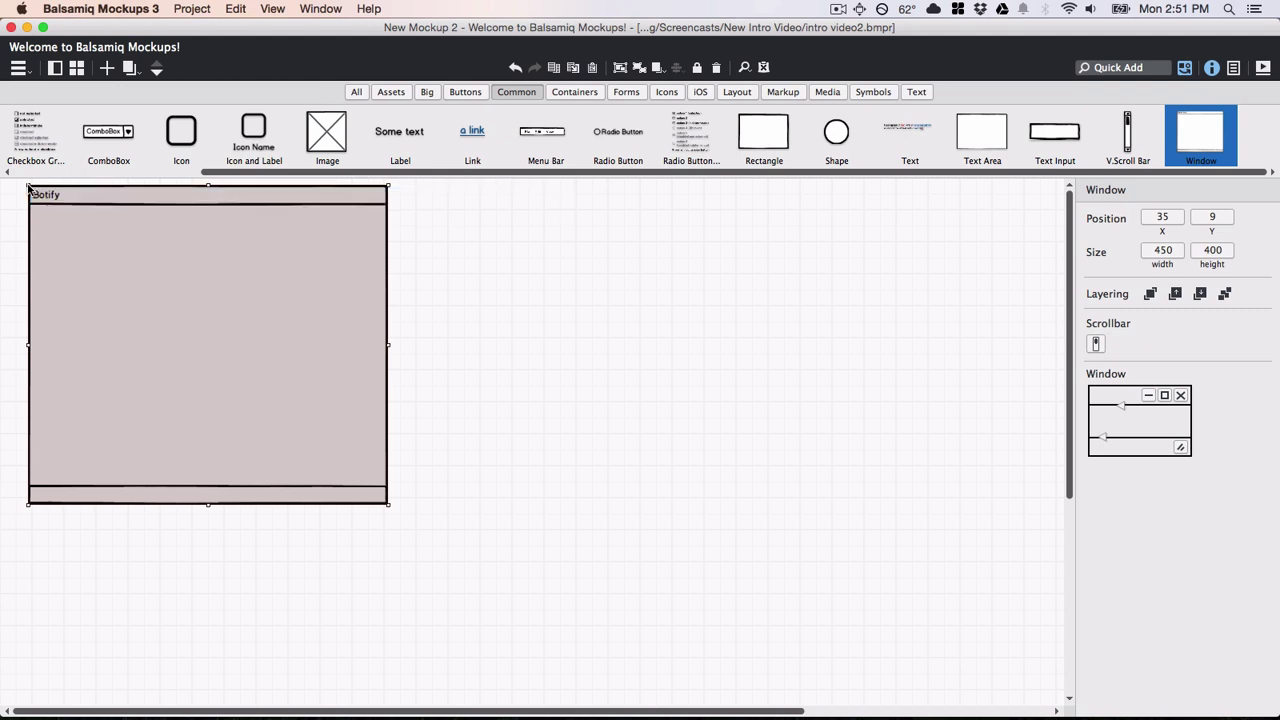
Resize the window to 1031×642, show minimize/maximize/close controls, and enlarge its header bar.
left_click_drag(387, 502, 853, 505)
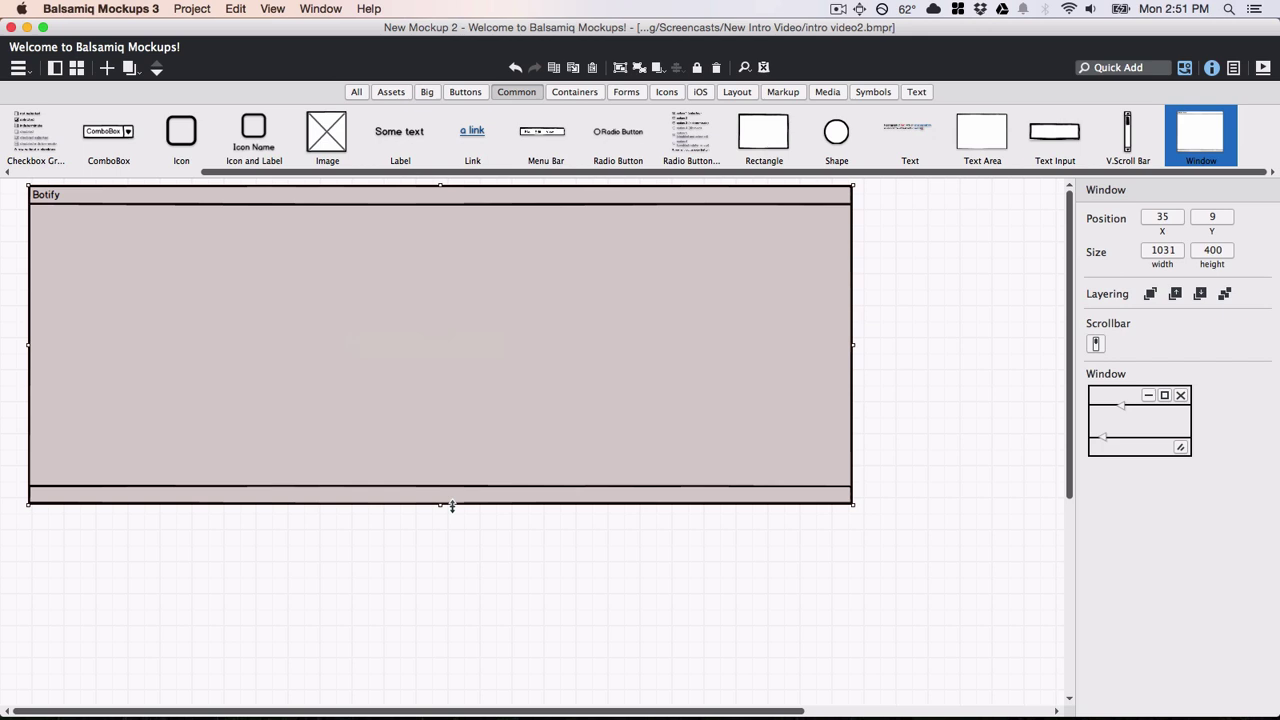
left_click_drag(452, 507, 460, 700)
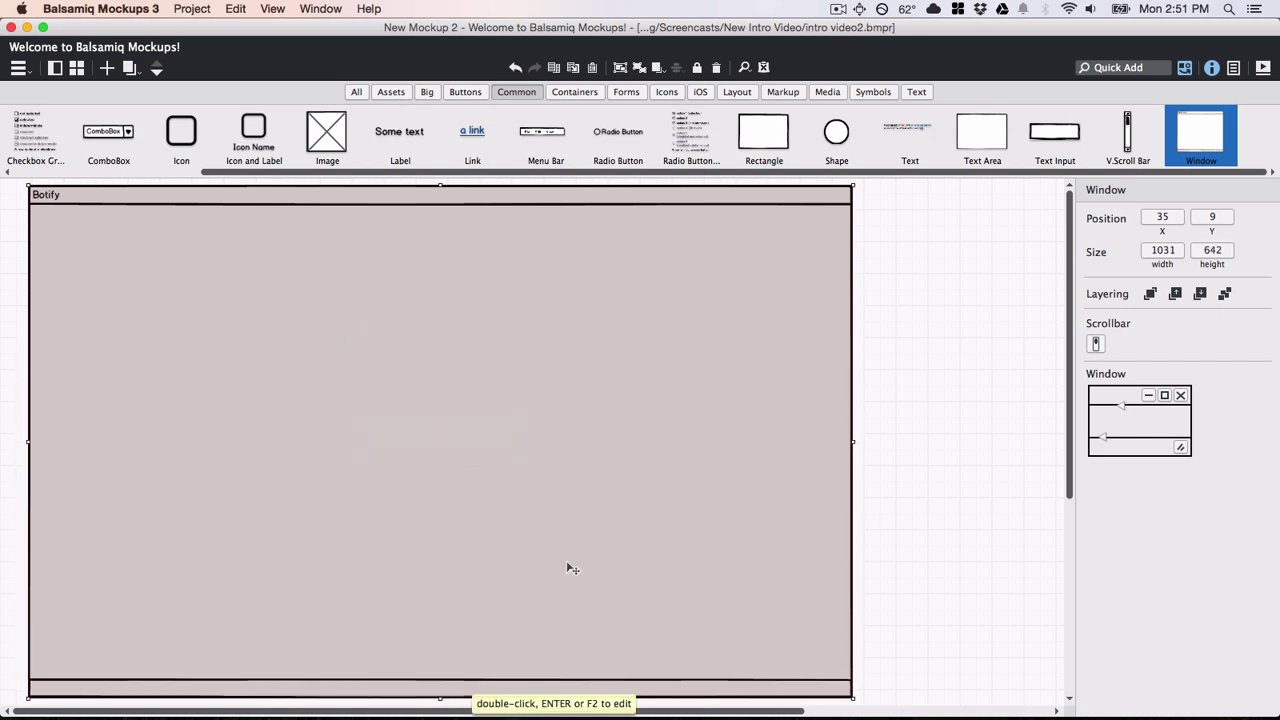
left_click(1178, 398)
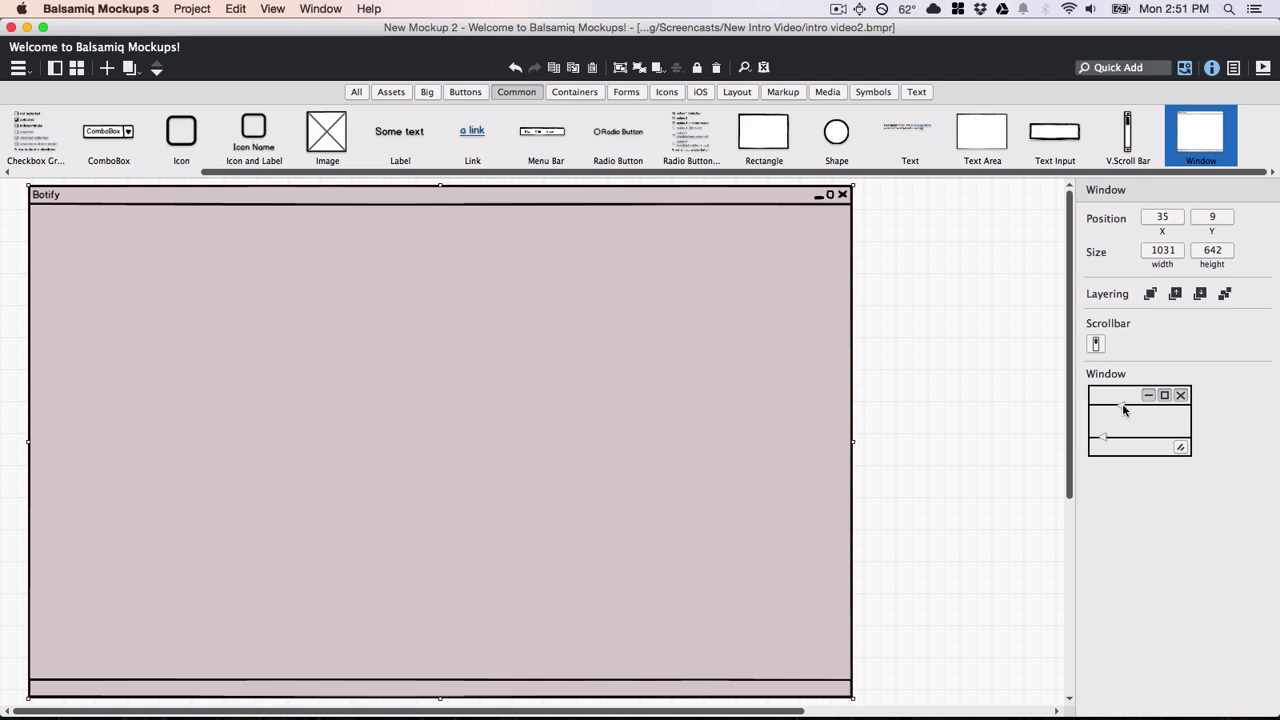
mouse_move(1121, 405)
left_mouse_down()
mouse_move(1121, 428)
mouse_move(1106, 423)
left_mouse_up()
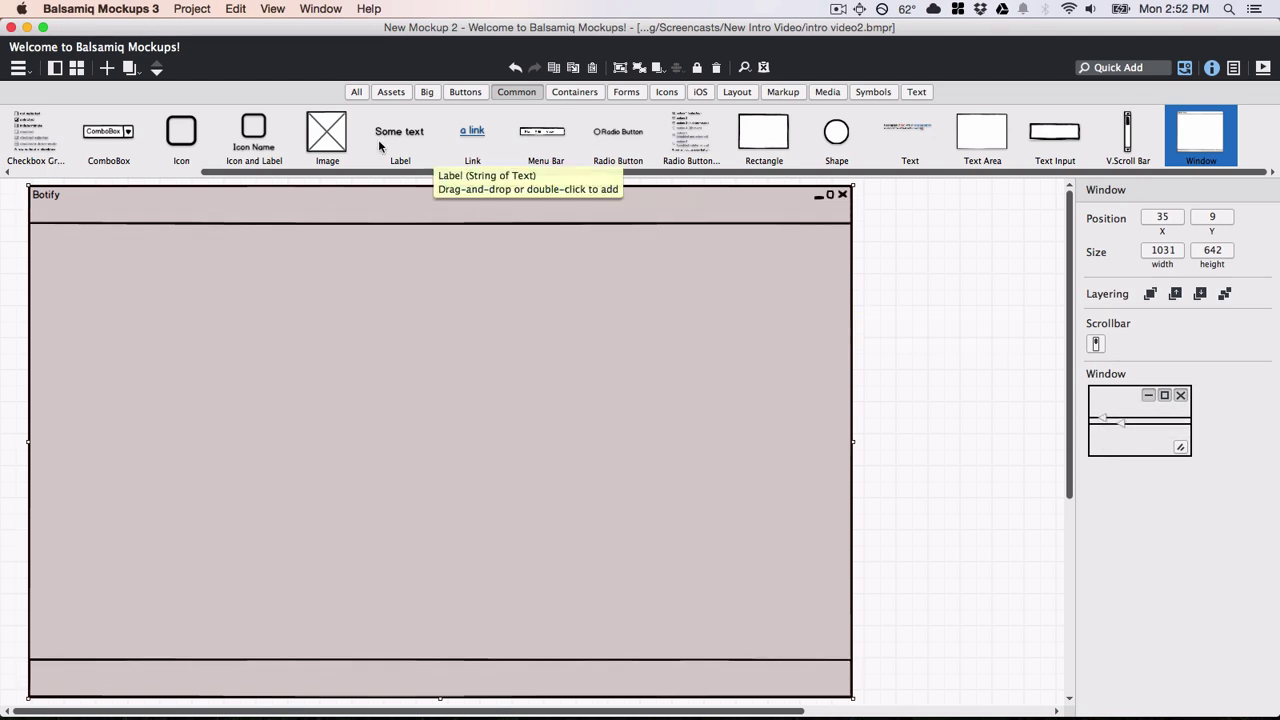
Add an image placeholder inside the window, enlarged to album-art size.
left_click_drag(327, 135, 197, 257)
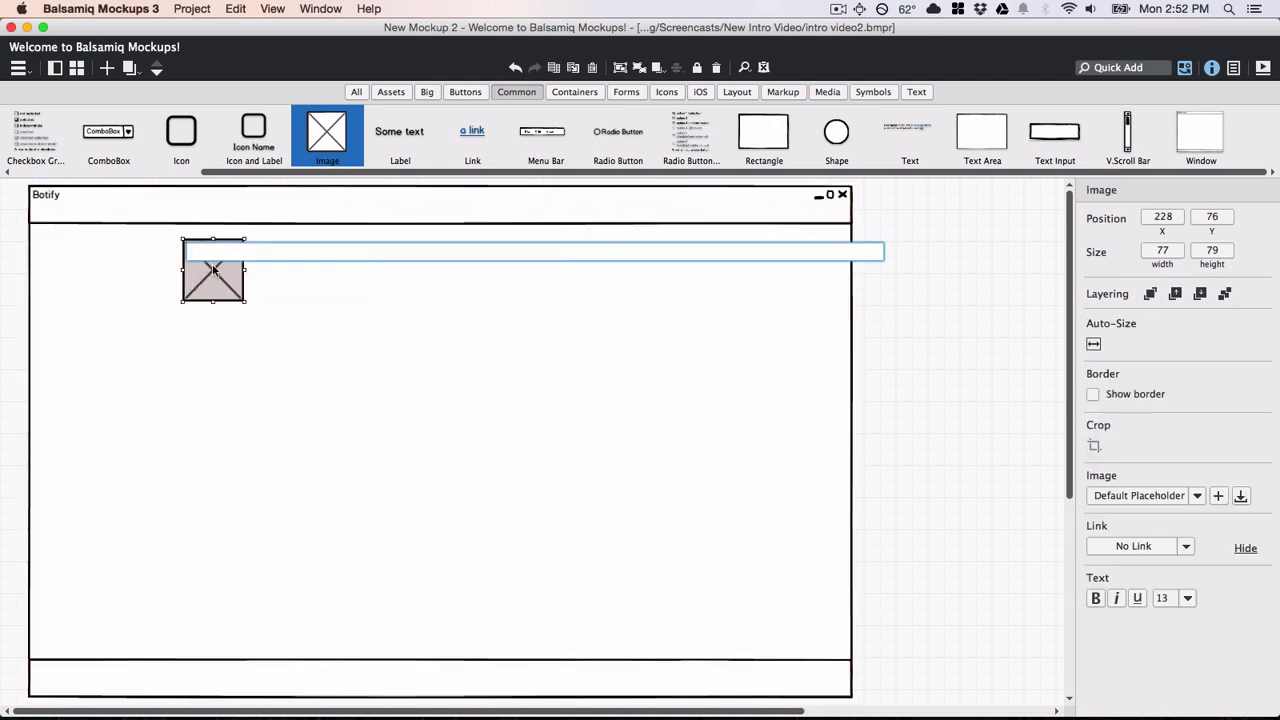
key("Escape")
left_click_drag(245, 301, 296, 344)
Add an 'Album' label beside the top of the image.
left_click_drag(398, 141, 401, 255)
type("A")
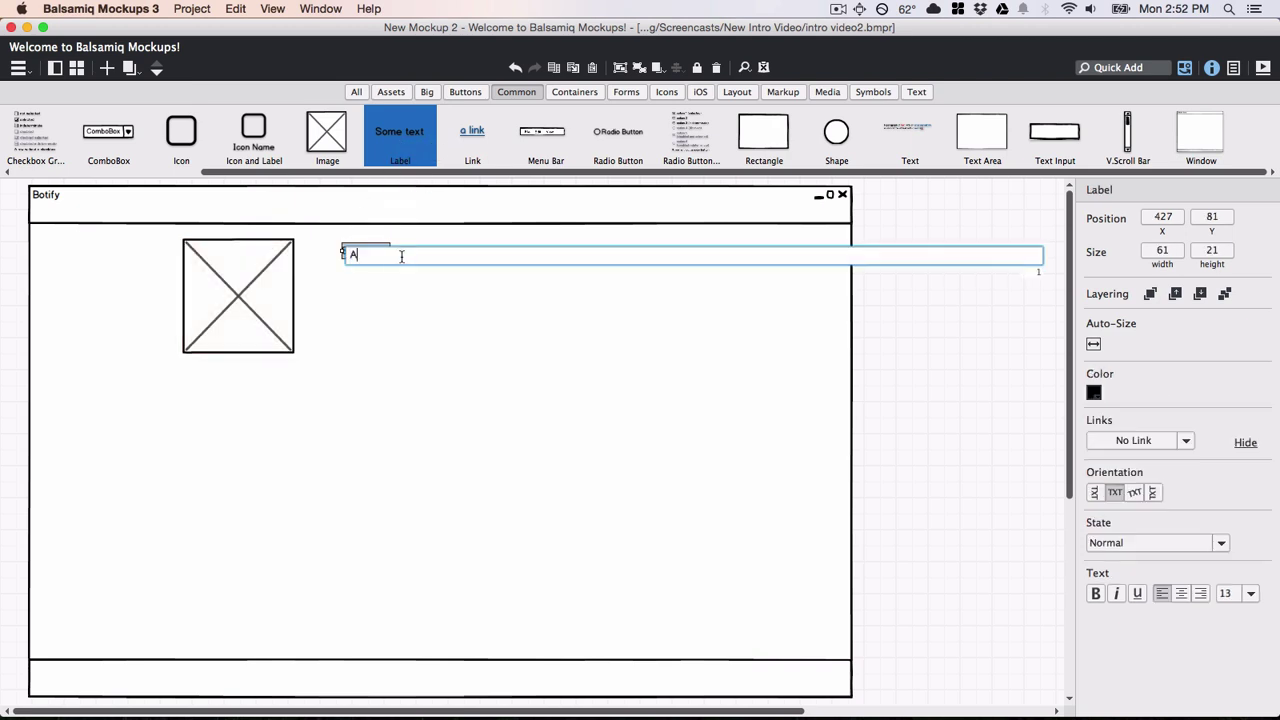
type("lbum")
key("Return")
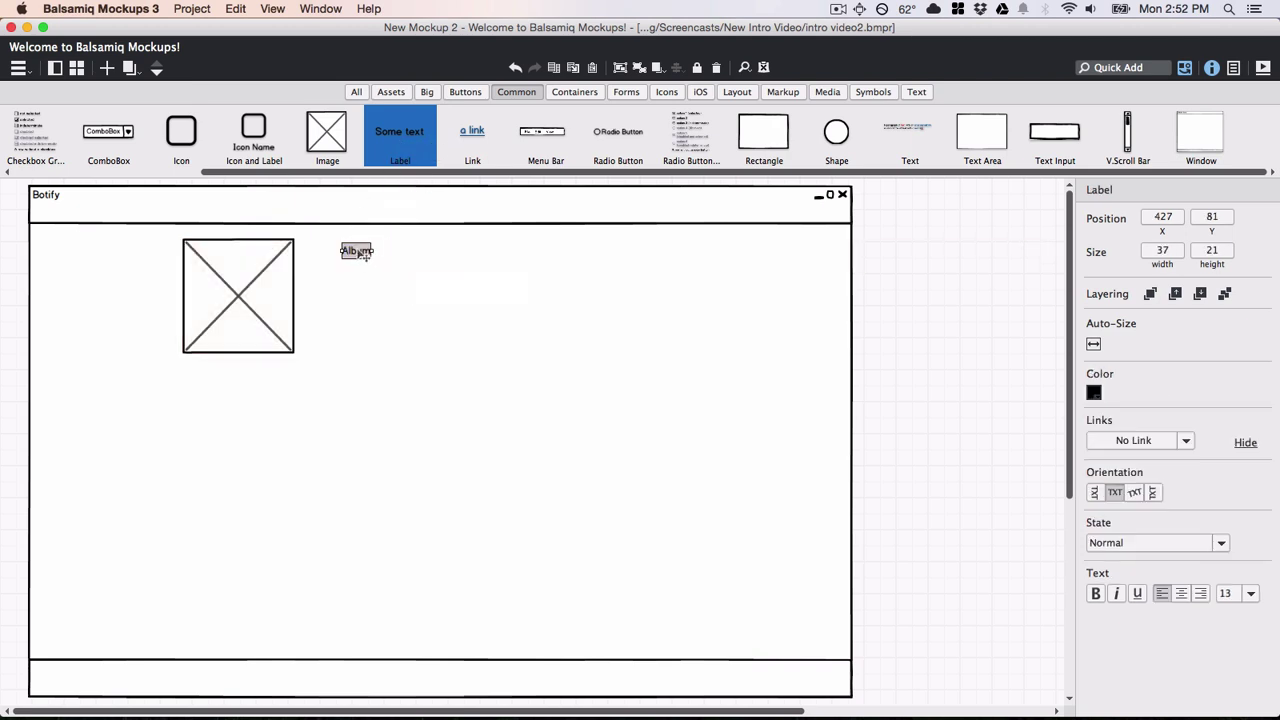
left_click_drag(366, 257, 330, 251)
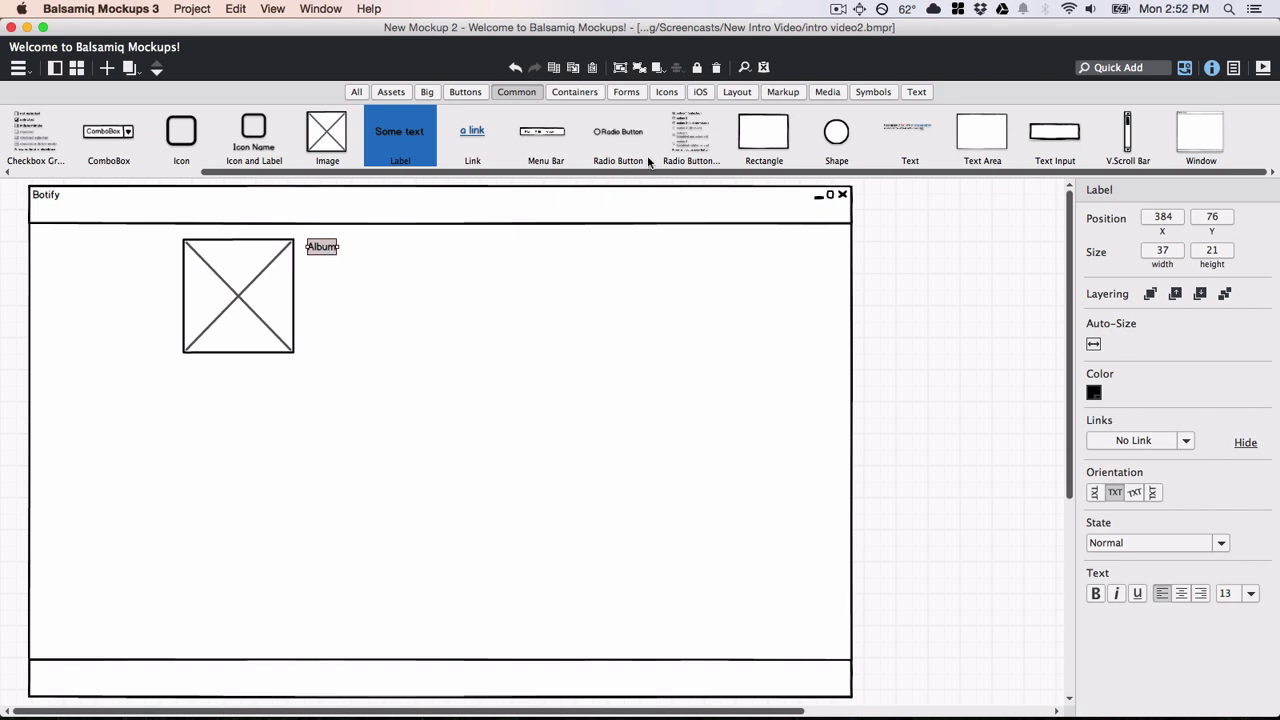
Add a large 'Deep Cuts' title under the Album label.
left_click(918, 92)
scroll(1108, 176, "right", 5)
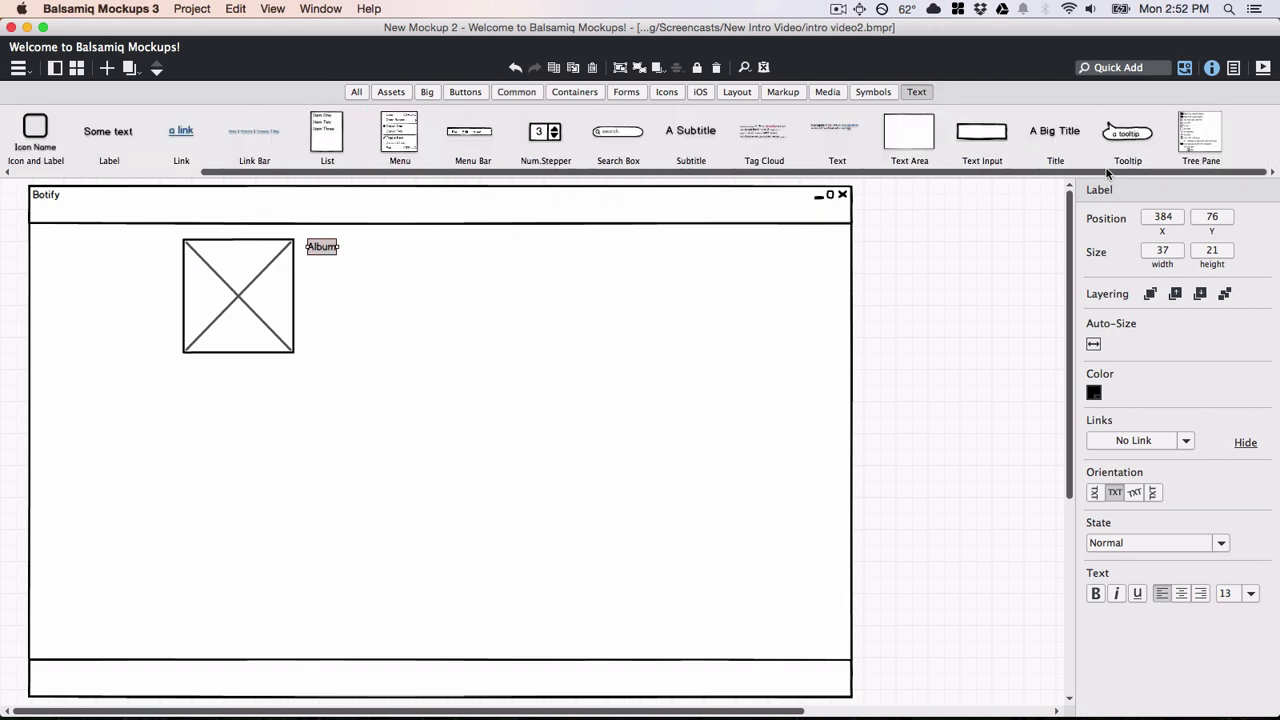
double_click(1066, 136)
type("Deep Cuts")
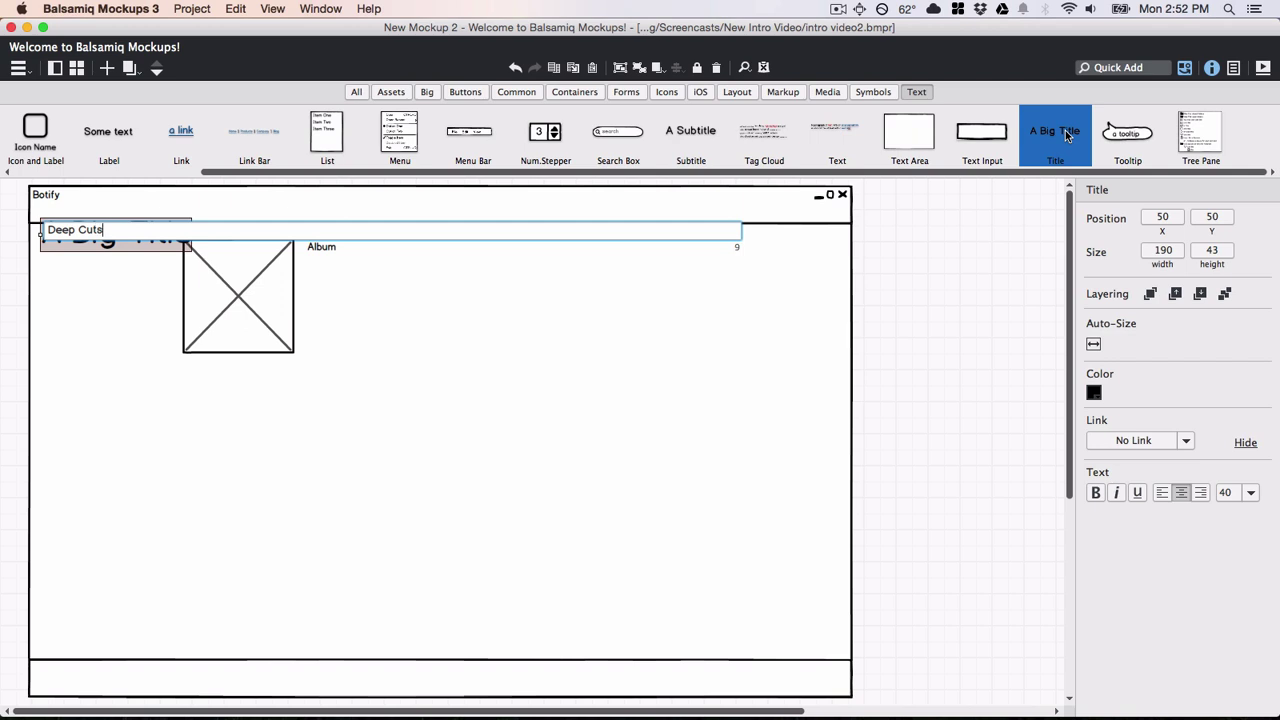
key("Return")
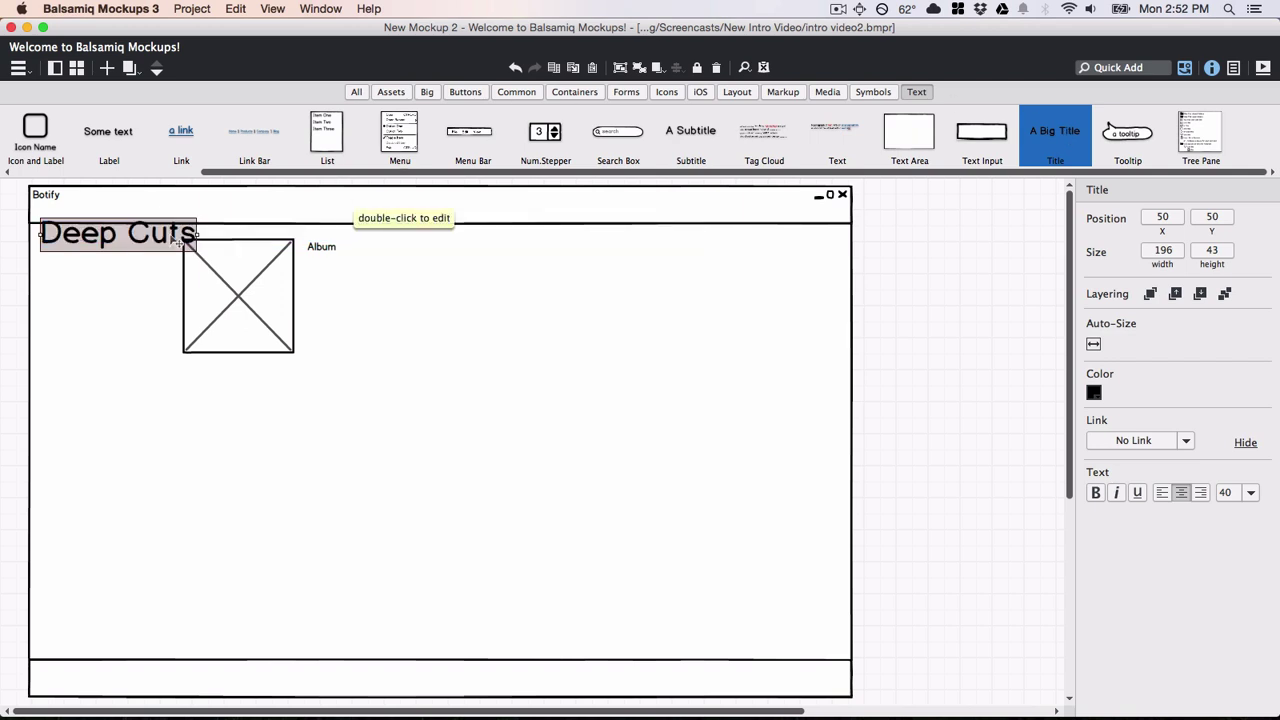
left_click_drag(77, 229, 411, 276)
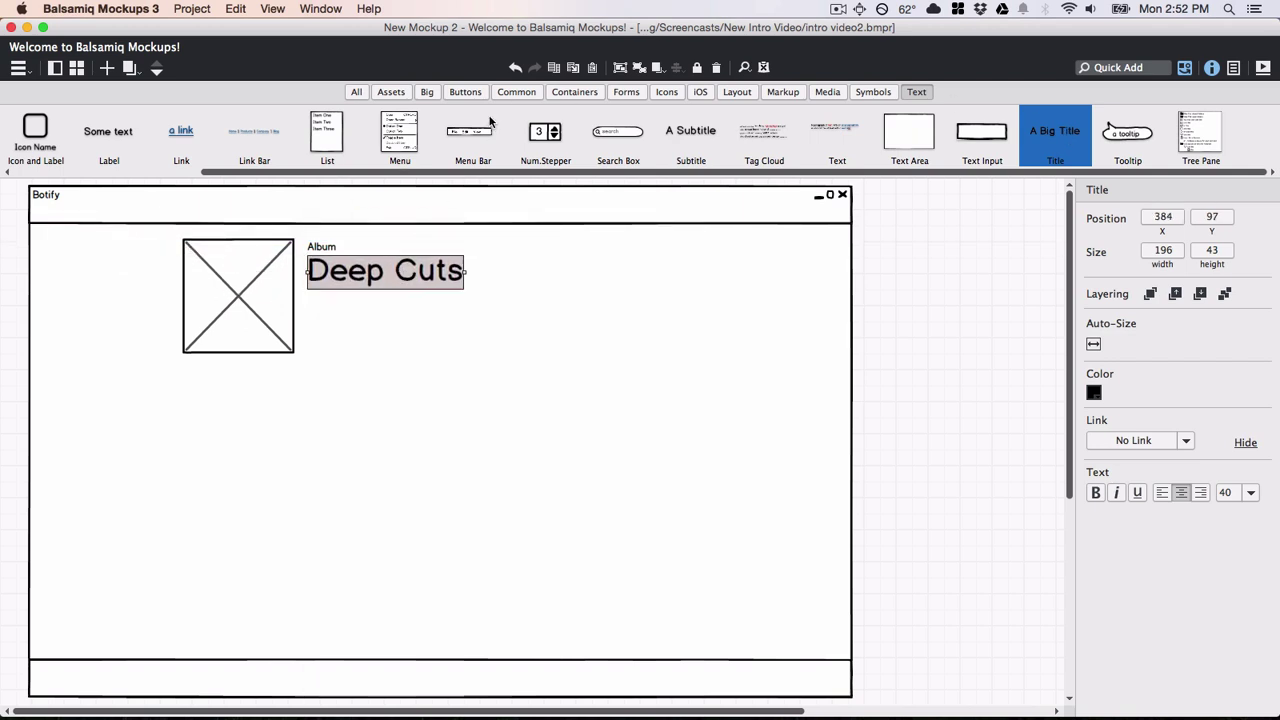
left_click(508, 92)
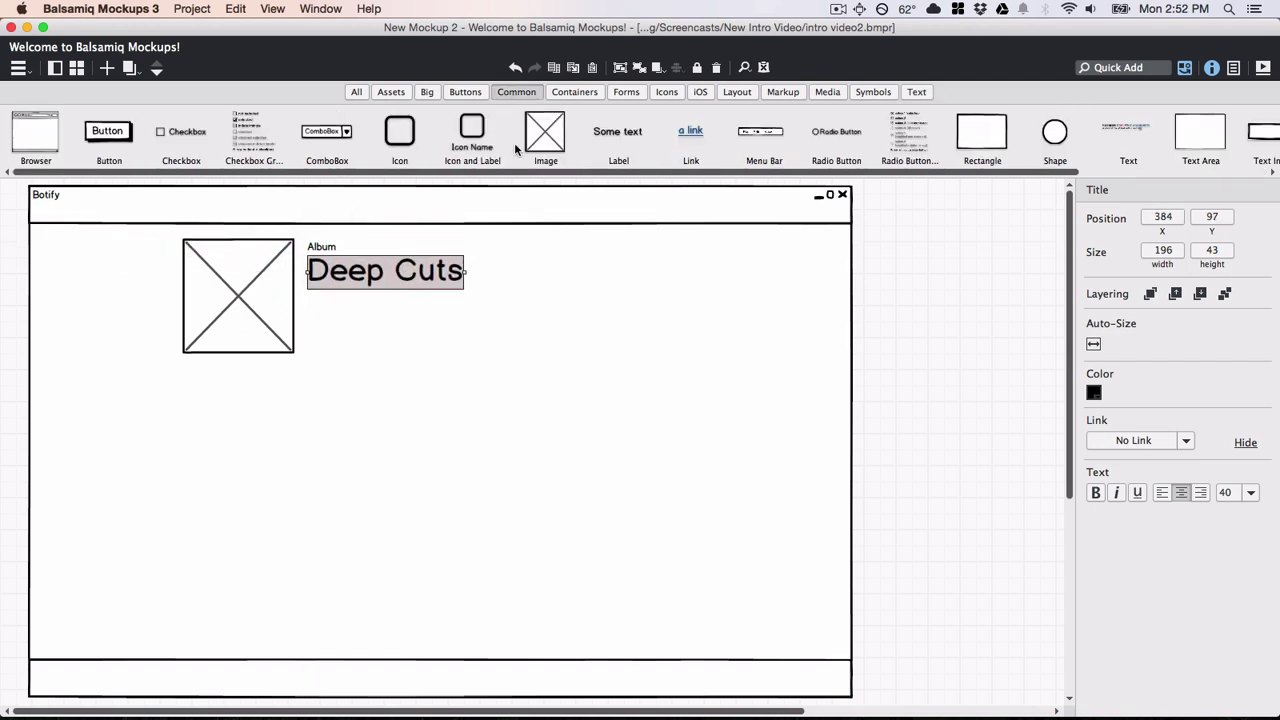
Create a wide rounded-rectangle button labelled 'Pause' below the title.
double_click(1060, 135)
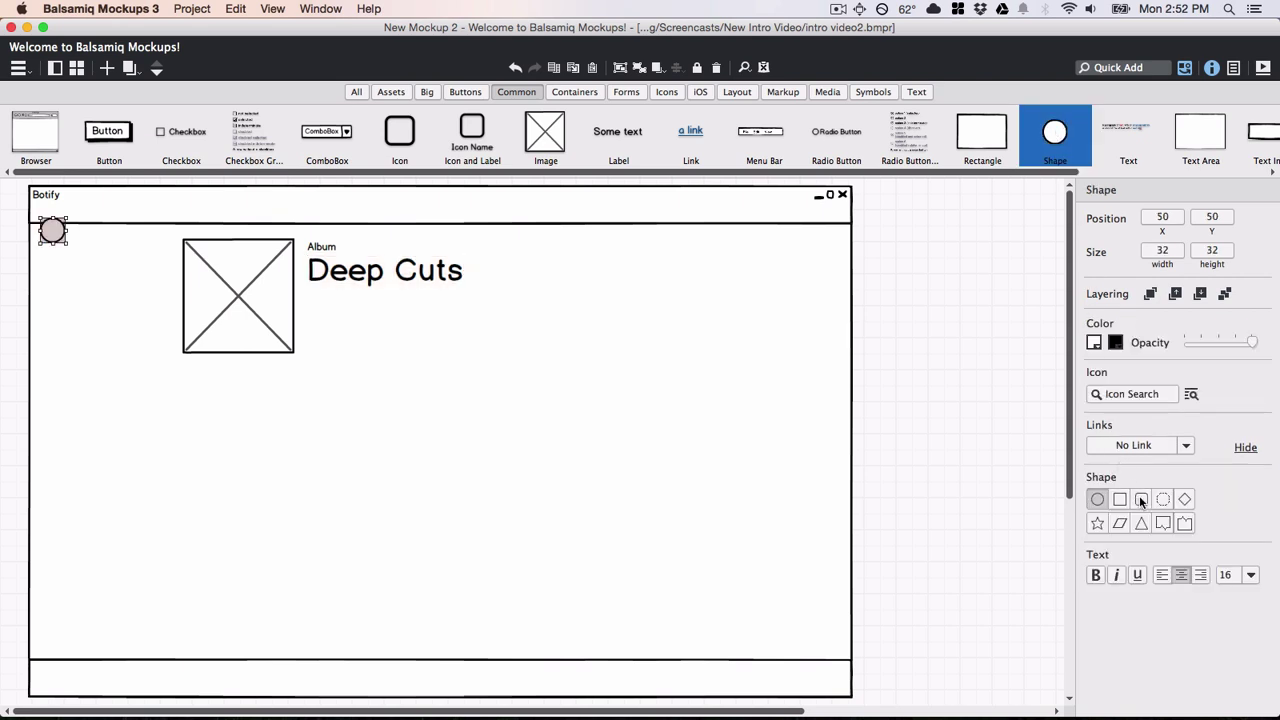
left_click(1141, 501)
left_click_drag(66, 229, 352, 348)
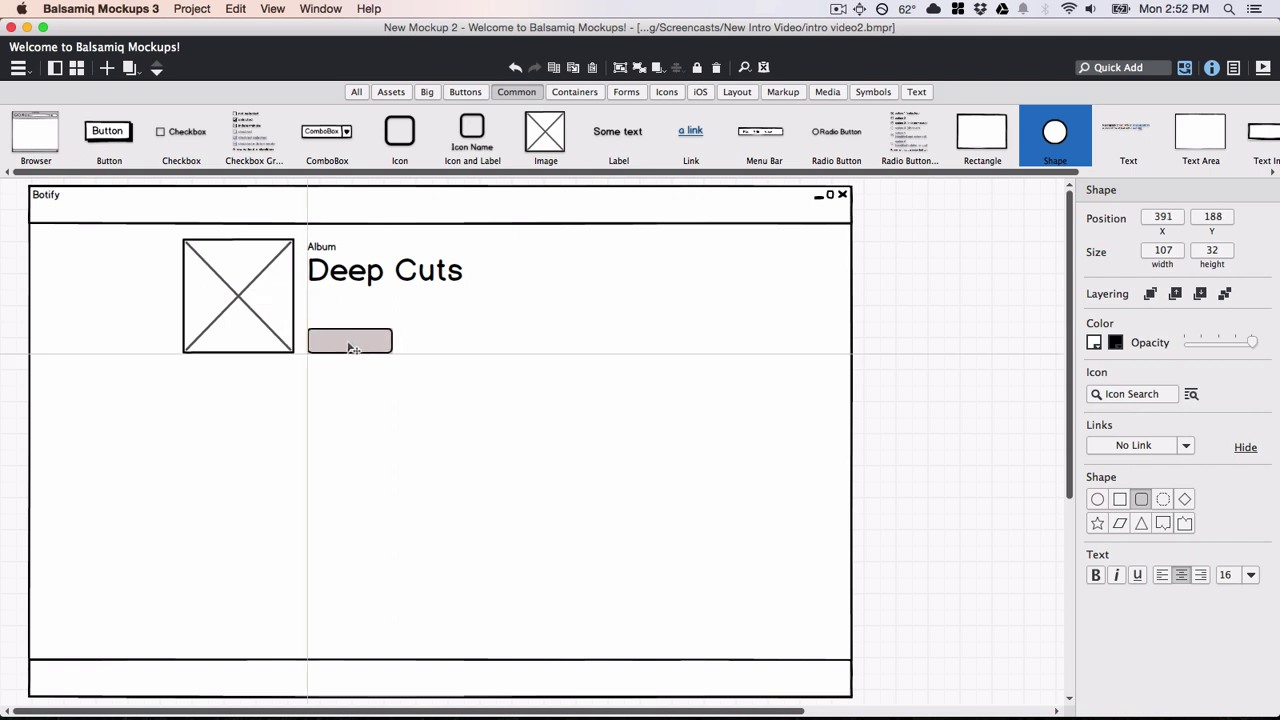
double_click(344, 345)
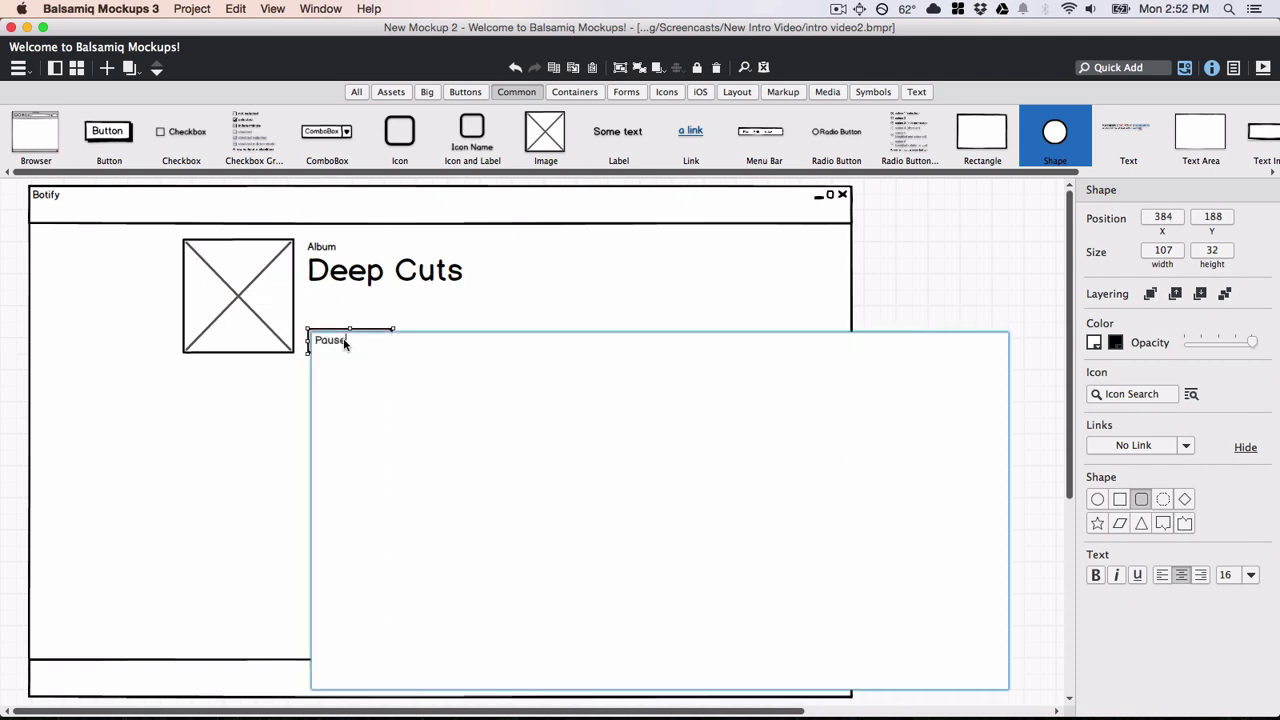
key("Return")
Duplicate the Pause button to its right and relabel the copy 'Save'.
left_click_drag(347, 345, 437, 347)
double_click(437, 346)
type("So")
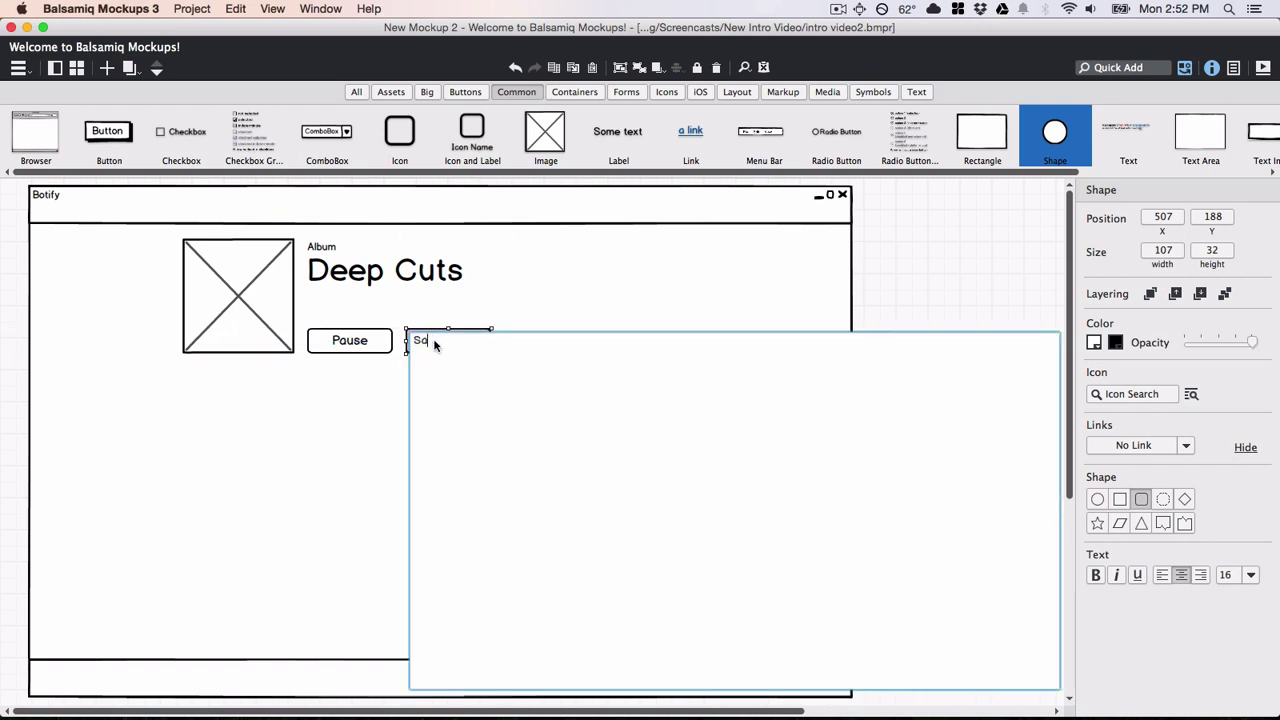
type("ve")
key("Return")
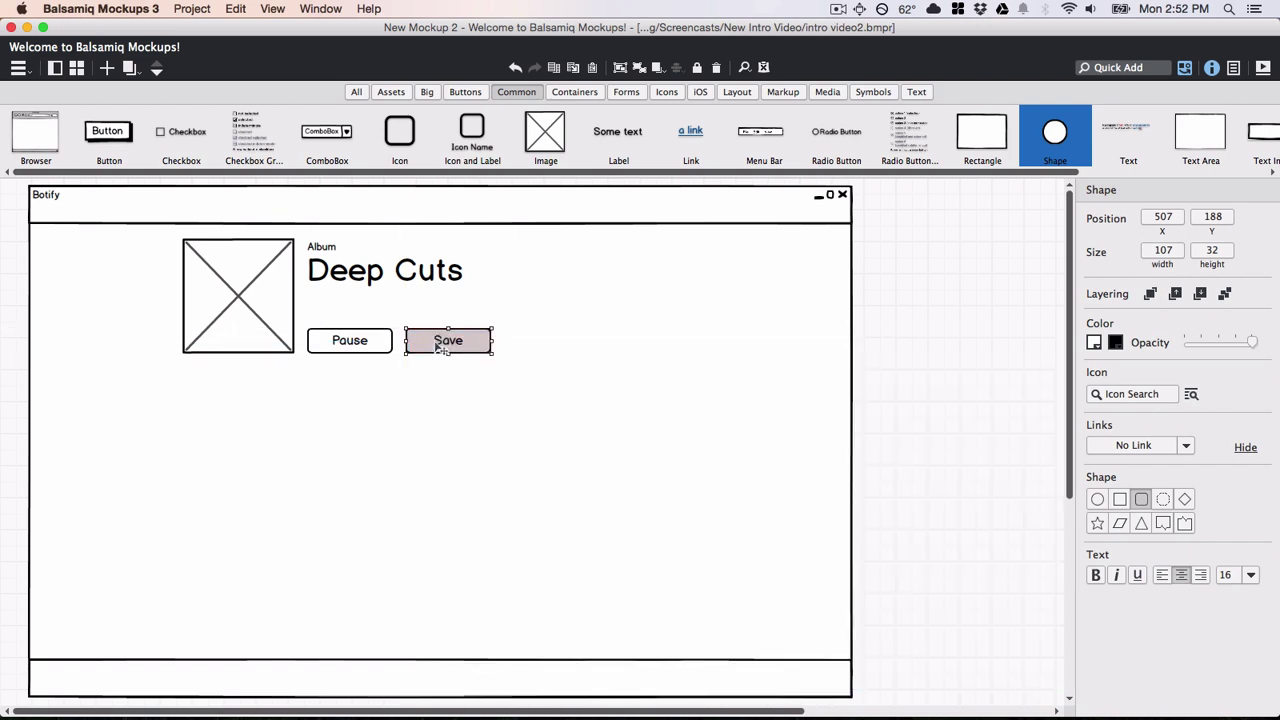
Fill the Pause button green.
left_click(367, 344)
left_click(1094, 343)
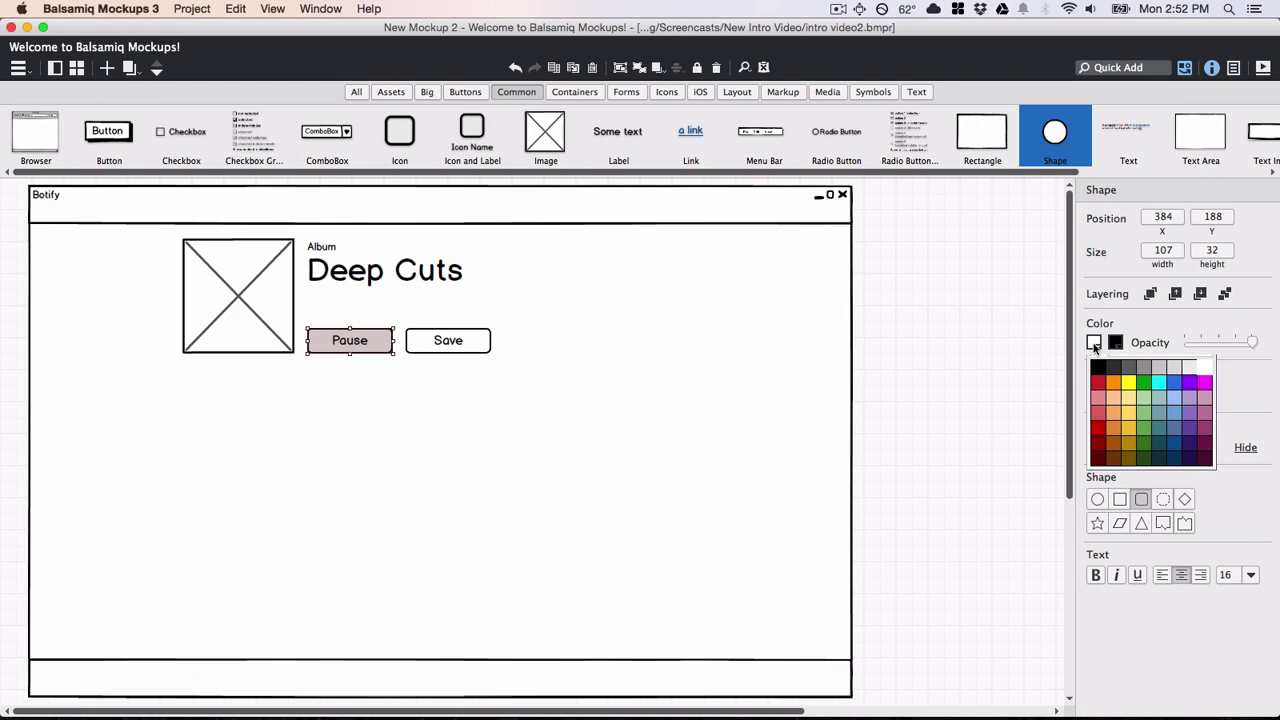
left_click(1143, 403)
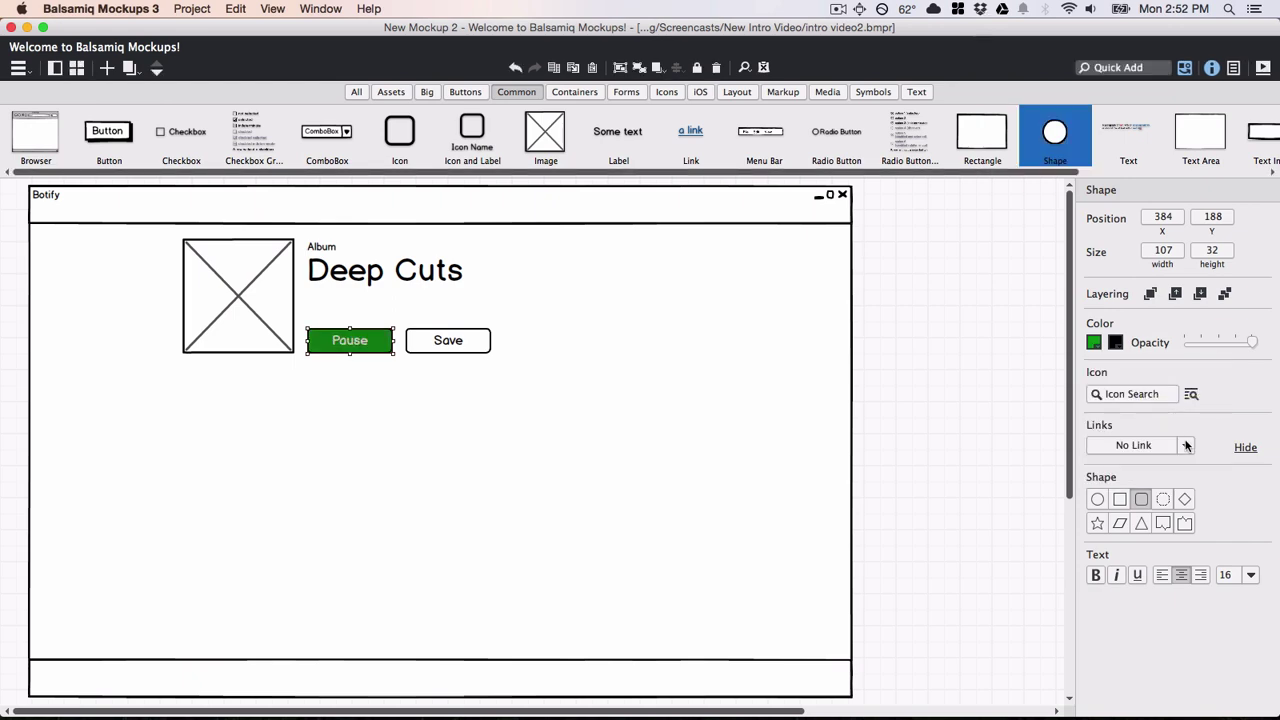
Give the Pause button the Web Application speaker icon at XS size.
left_click(1191, 395)
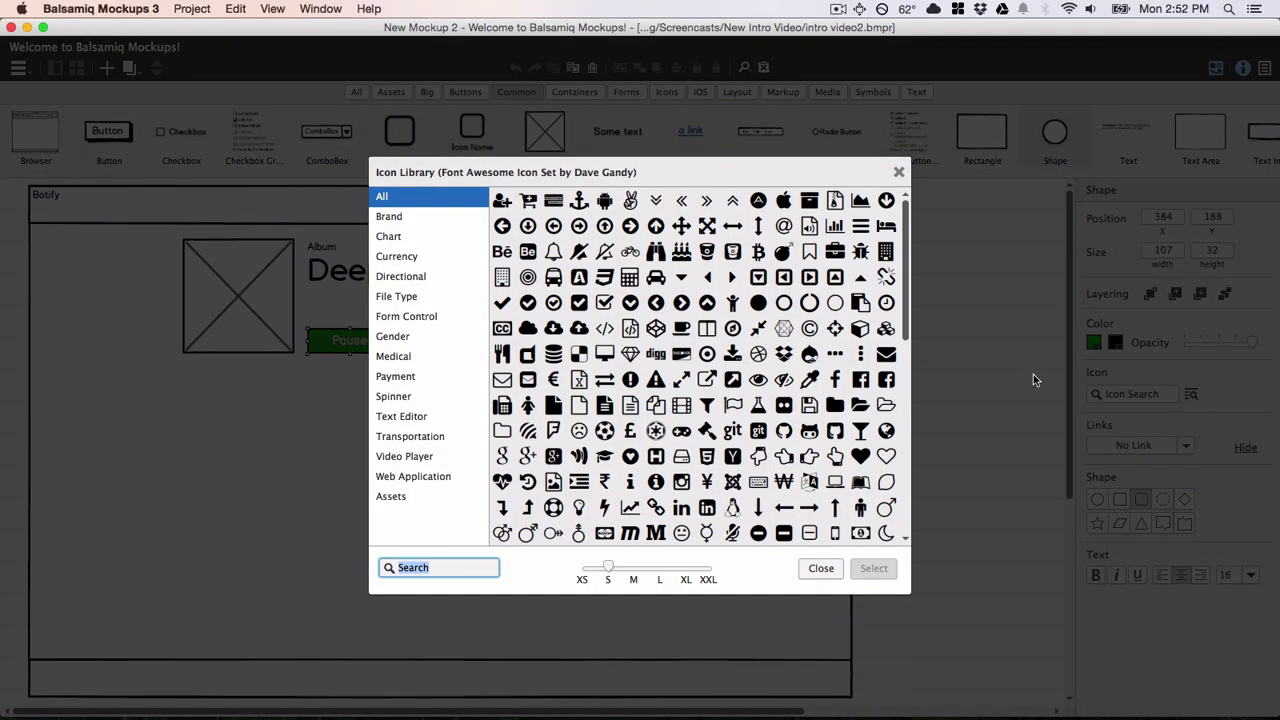
left_click(435, 477)
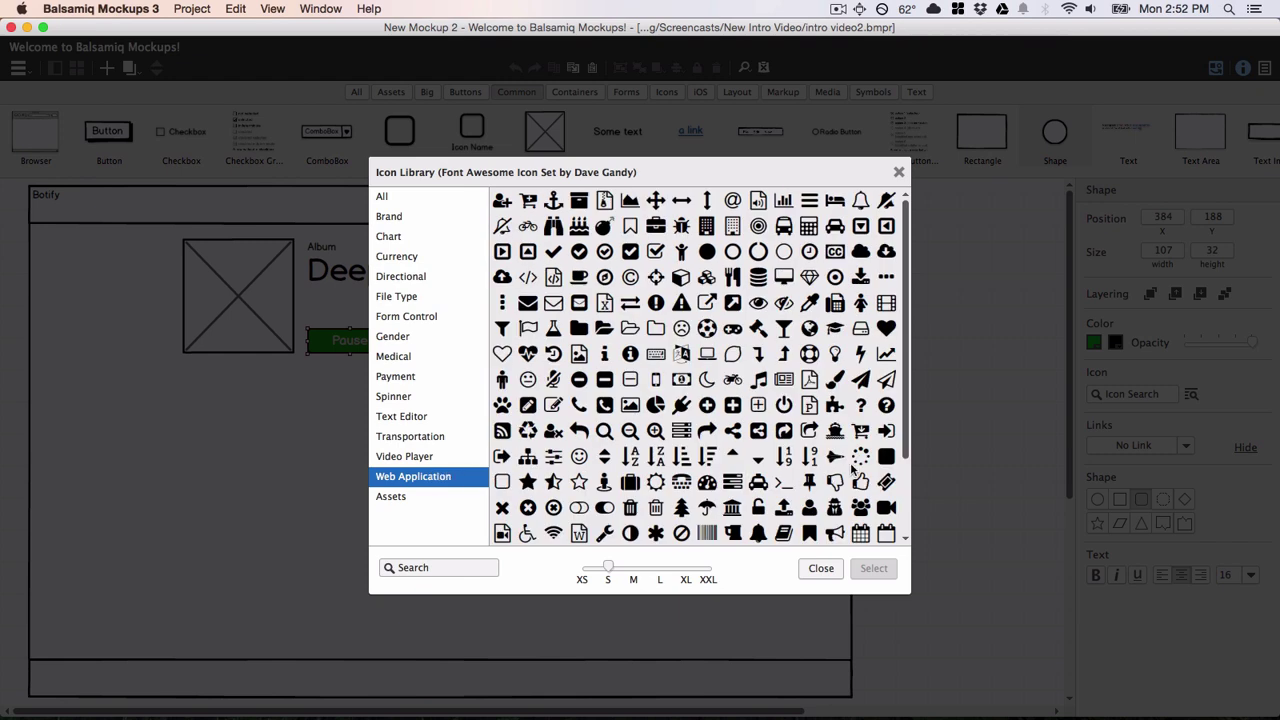
left_click_drag(909, 422, 903, 512)
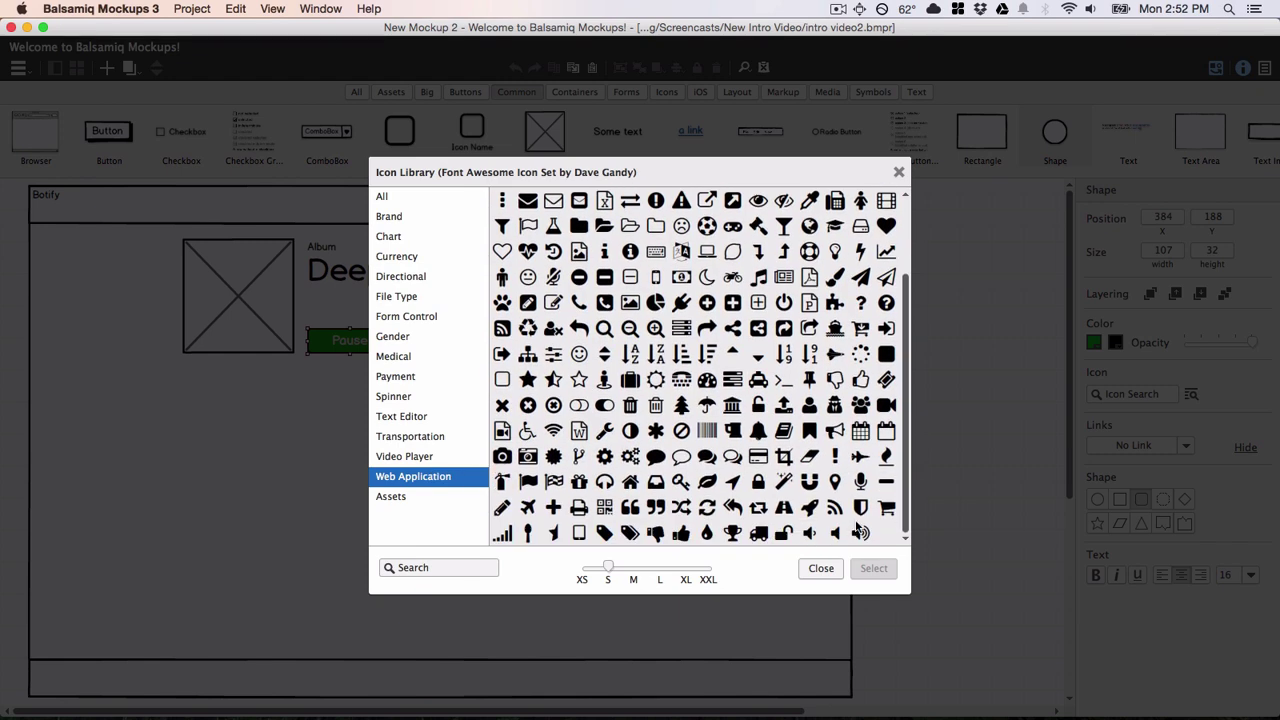
left_click(861, 533)
left_click(872, 569)
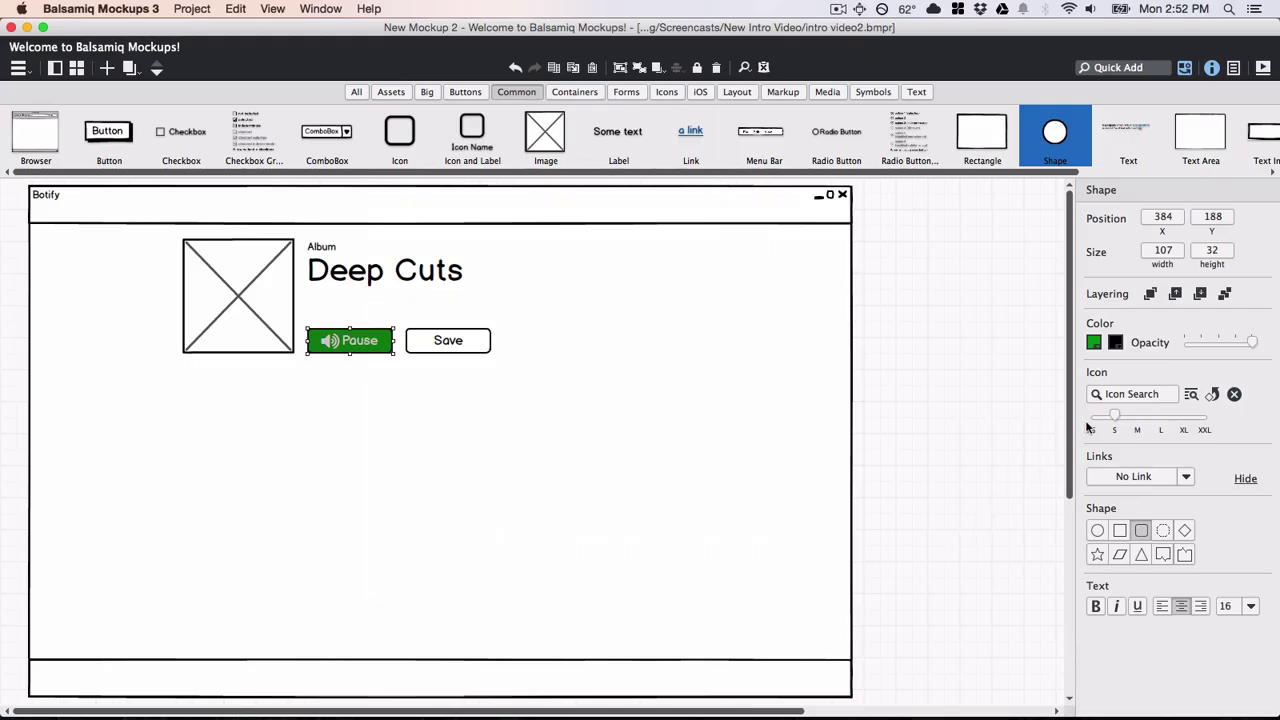
left_click_drag(1116, 418, 1091, 418)
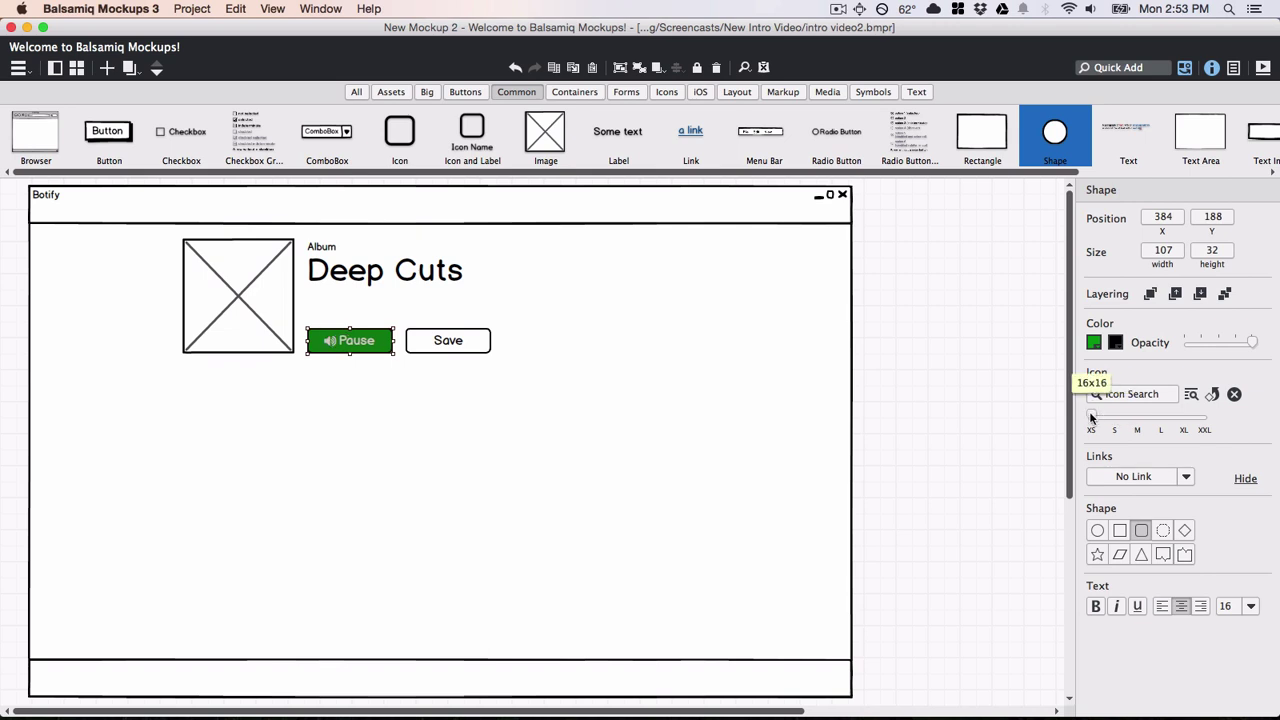
Place a Data Grid below the album art and enlarge it to fill the area.
left_click(918, 92)
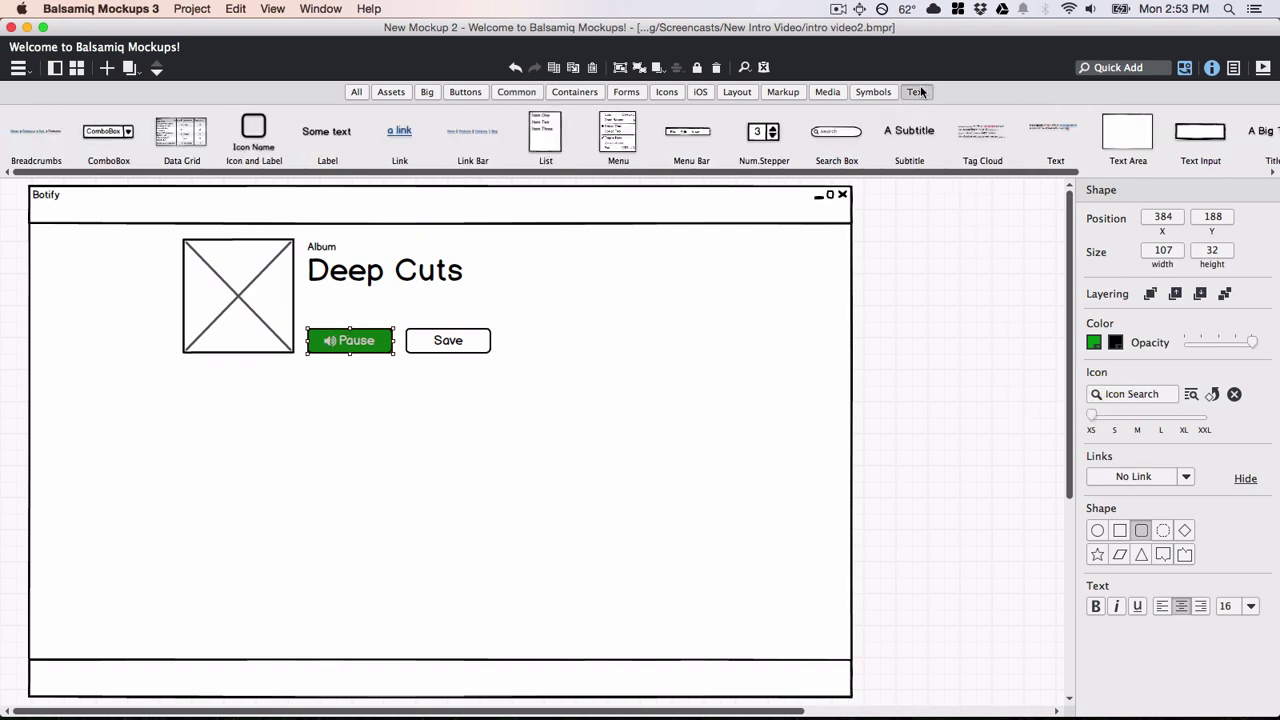
left_click_drag(181, 146, 256, 442)
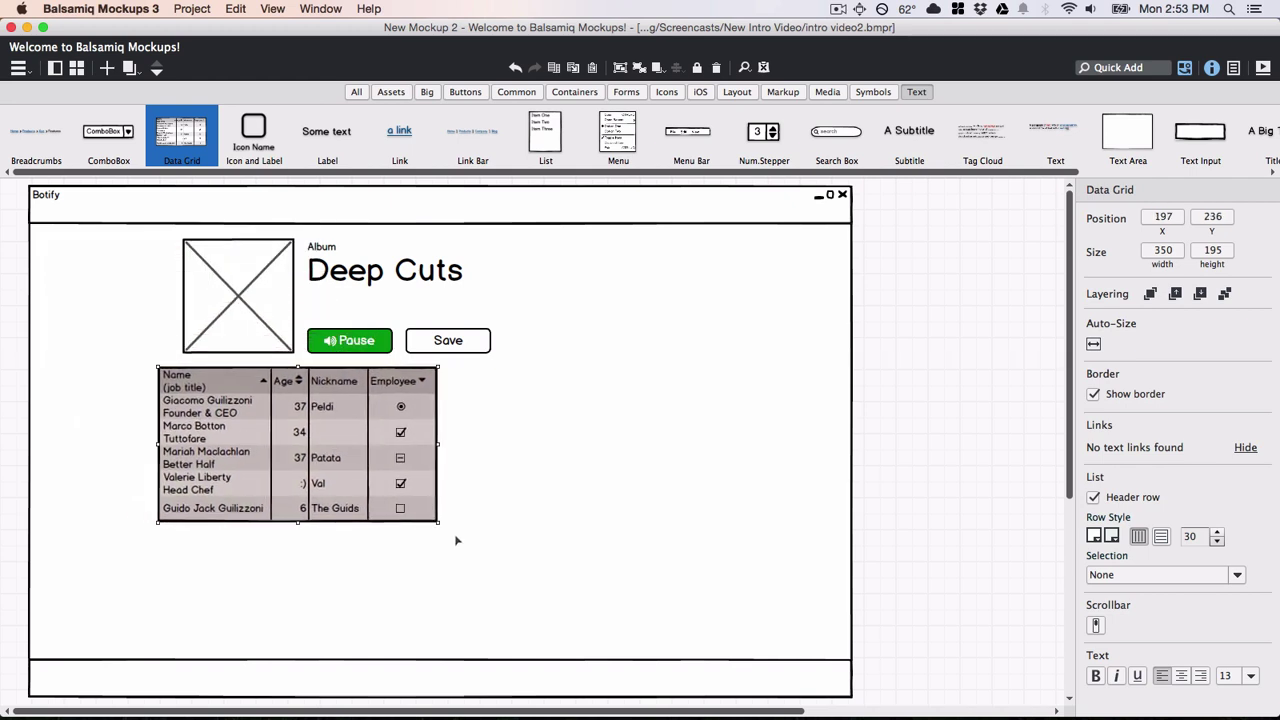
left_click_drag(441, 522, 851, 659)
Paste the prepared eight-song CSV list (#, Song, Time, Rating) into the grid.
key("super+Tab")
key("Tab")
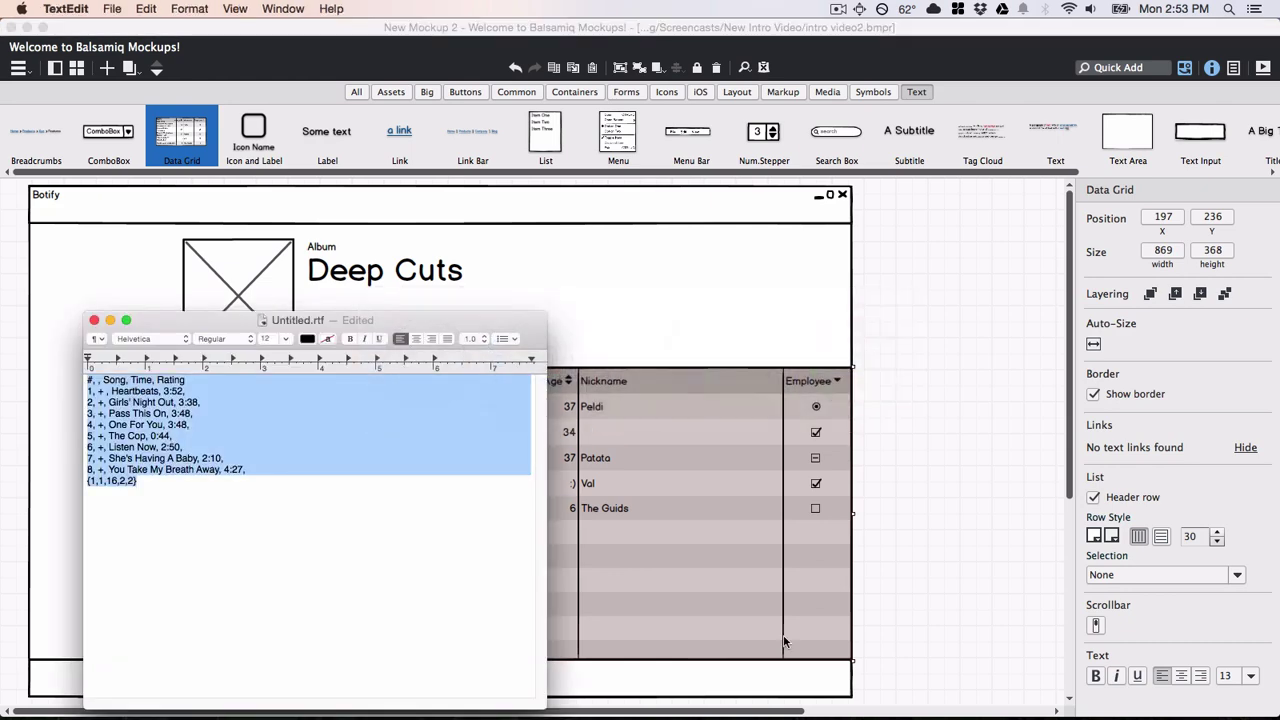
key("super+c")
key("super+Tab")
double_click(600, 573)
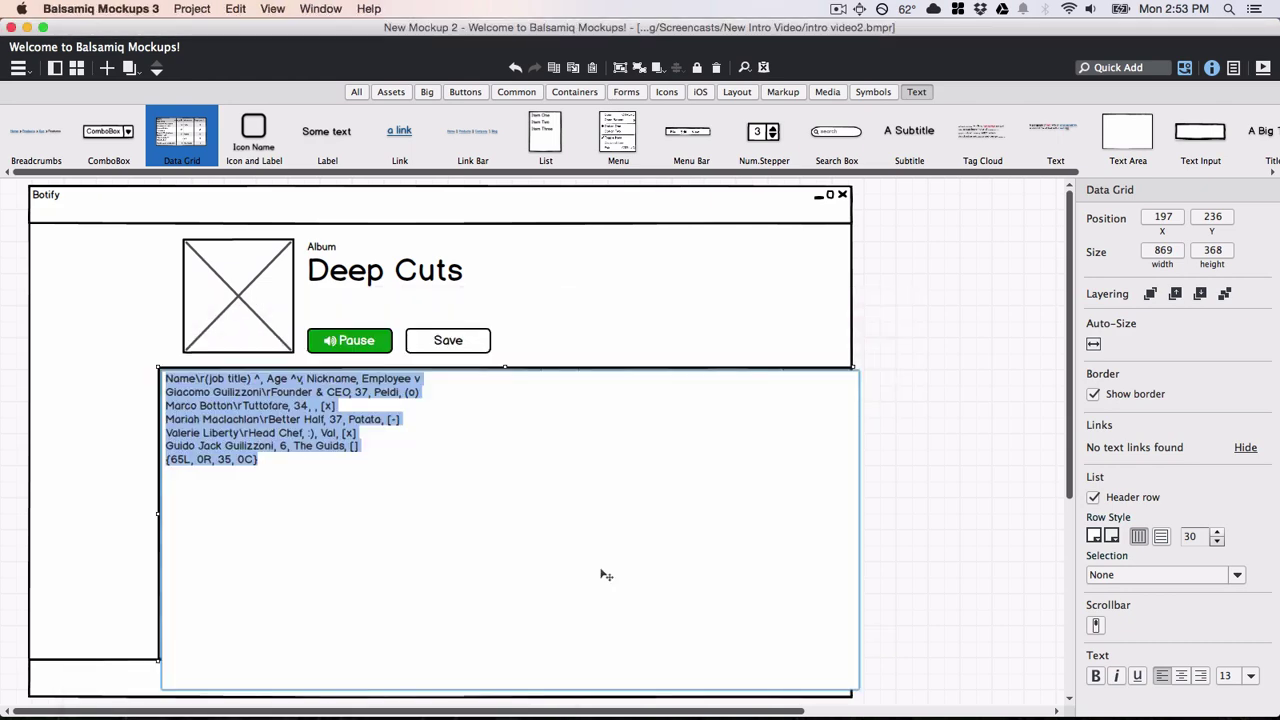
key("super+v")
key("super+Return")
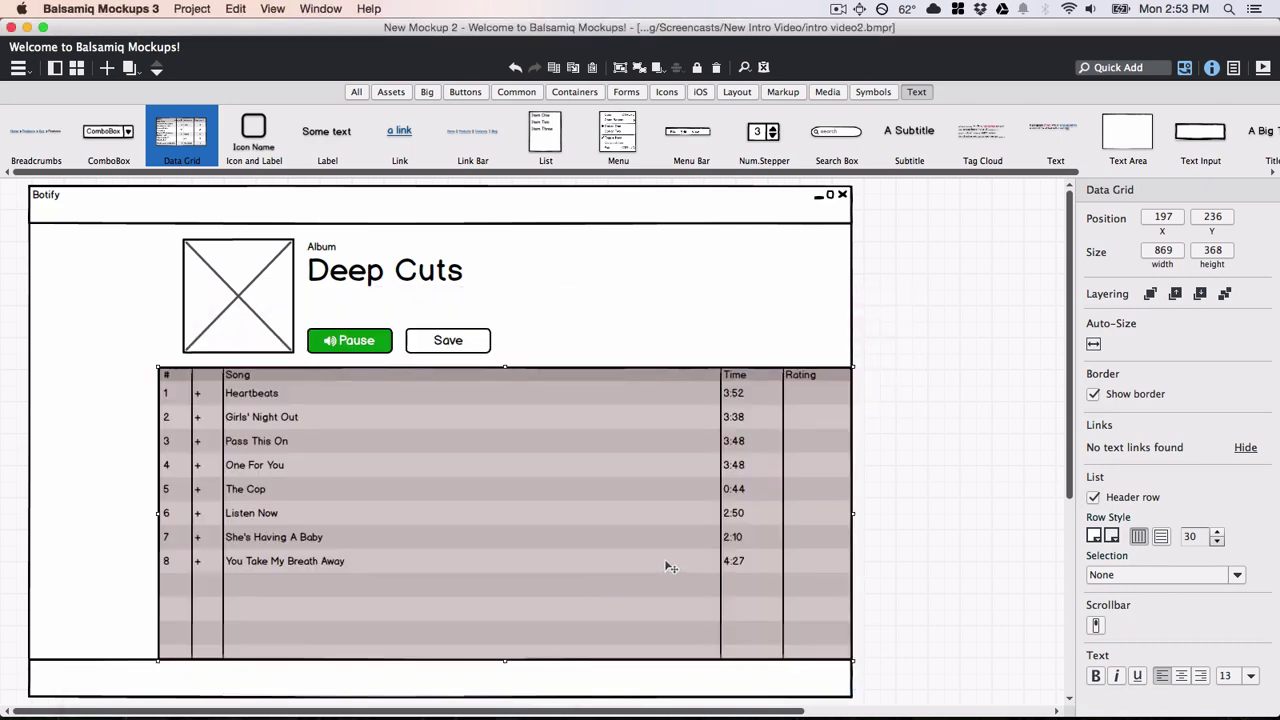
Set the grid to horizontal-lines row style with row height 43.
left_click(1140, 537)
left_click(1142, 538)
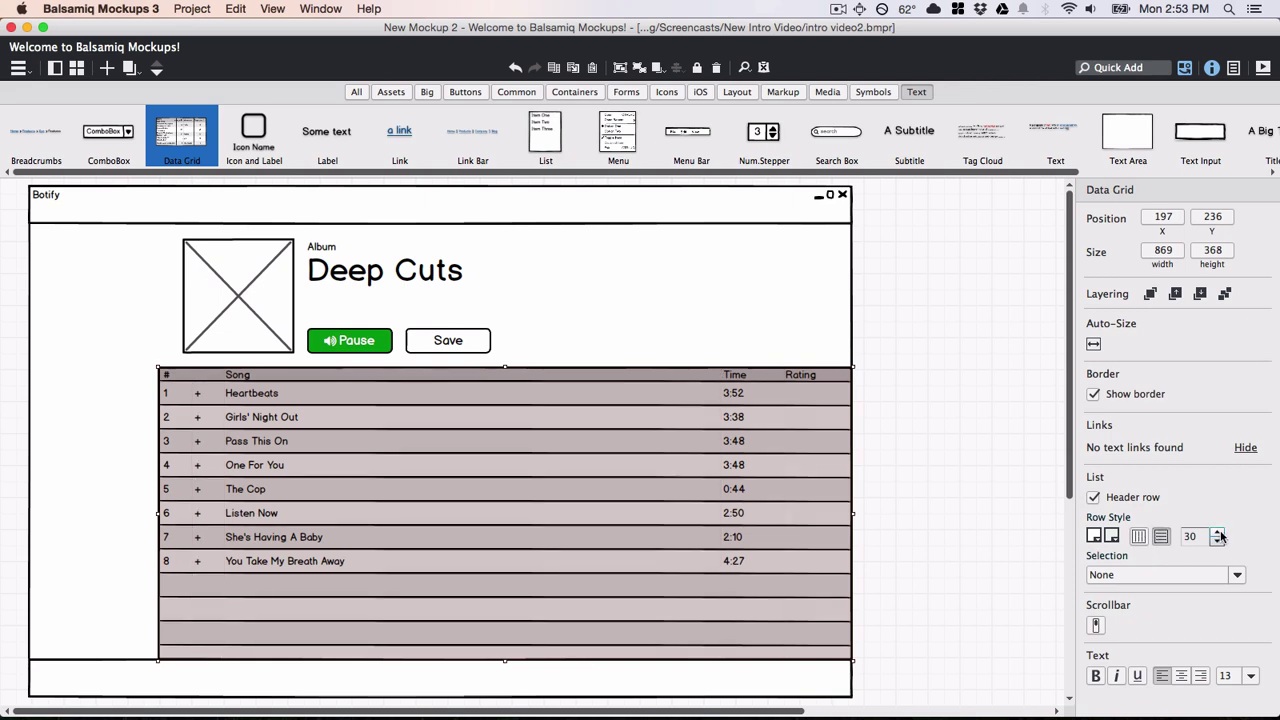
left_click(1218, 534)
left_click(1218, 534)
left_click(1218, 534)
left_click(1218, 534)
left_click(1218, 534)
left_click(1218, 534)
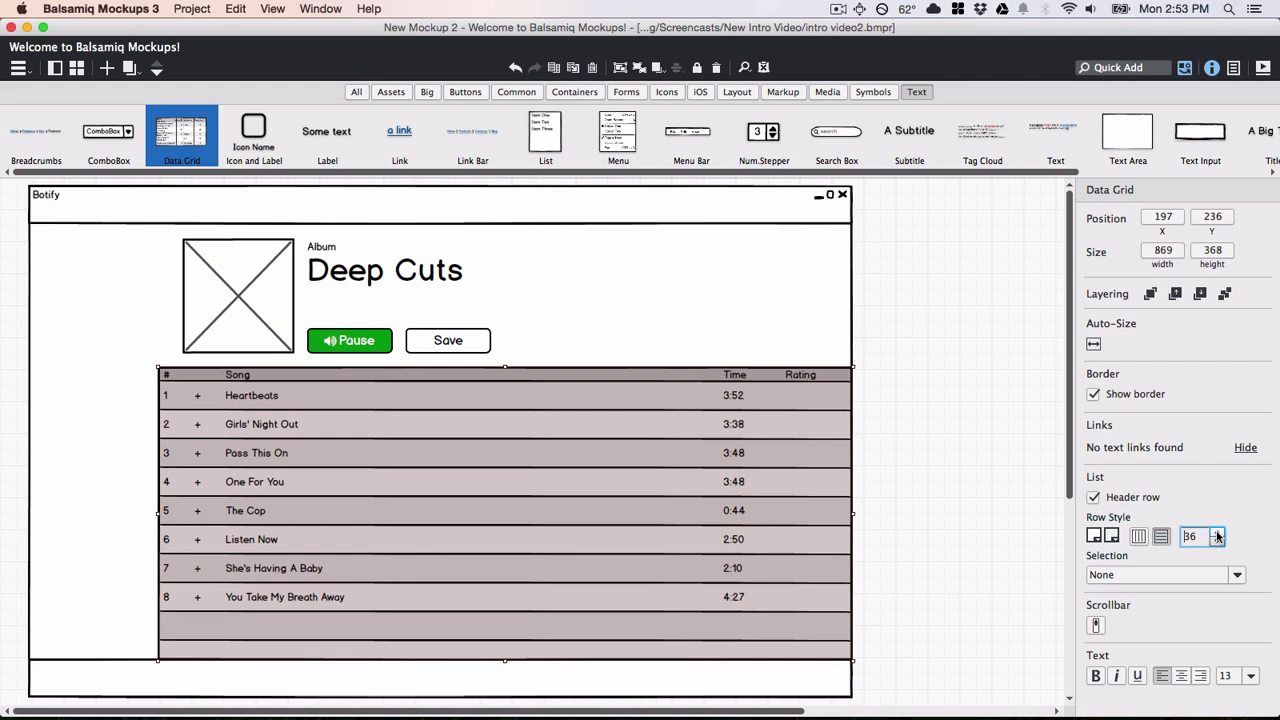
left_click(1218, 534)
left_click(1218, 534)
left_click(1218, 534)
left_click(1218, 534)
left_click(1218, 534)
left_click(1218, 534)
left_click(1218, 534)
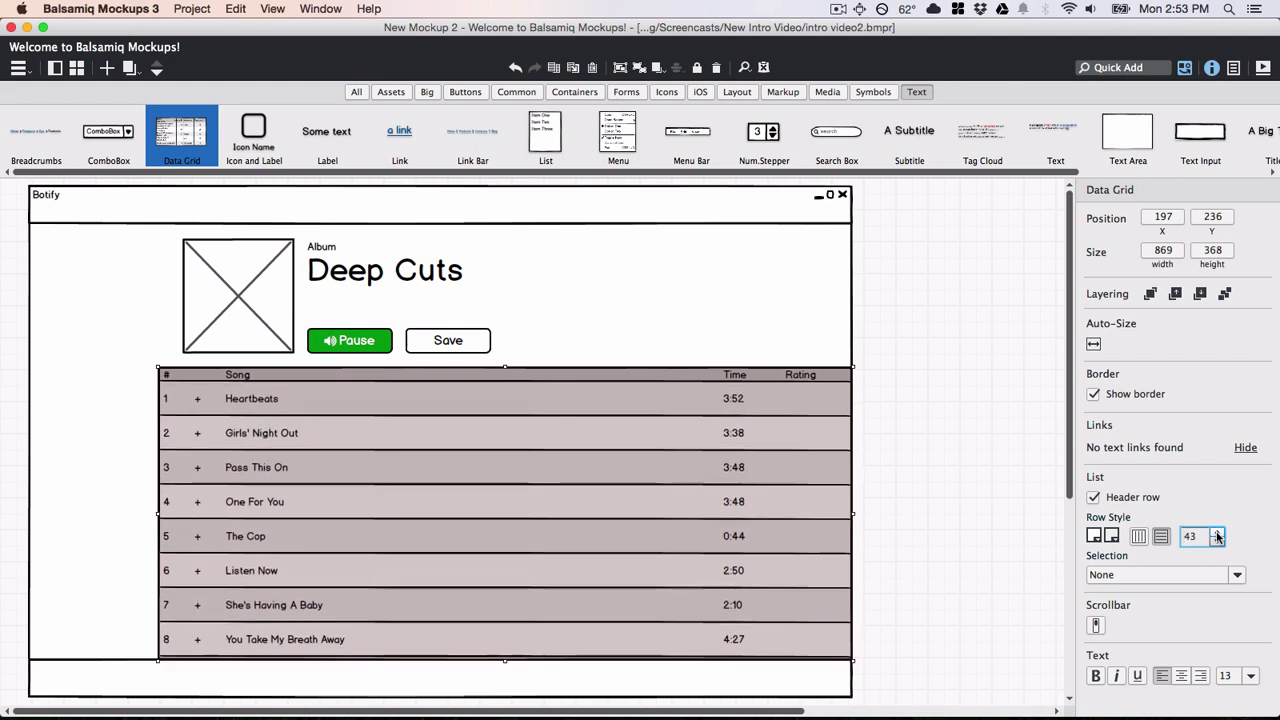
Mark the Heartbeats row (row 1) as selected and turn on the scrollbar.
left_click(1237, 575)
left_click(1156, 614)
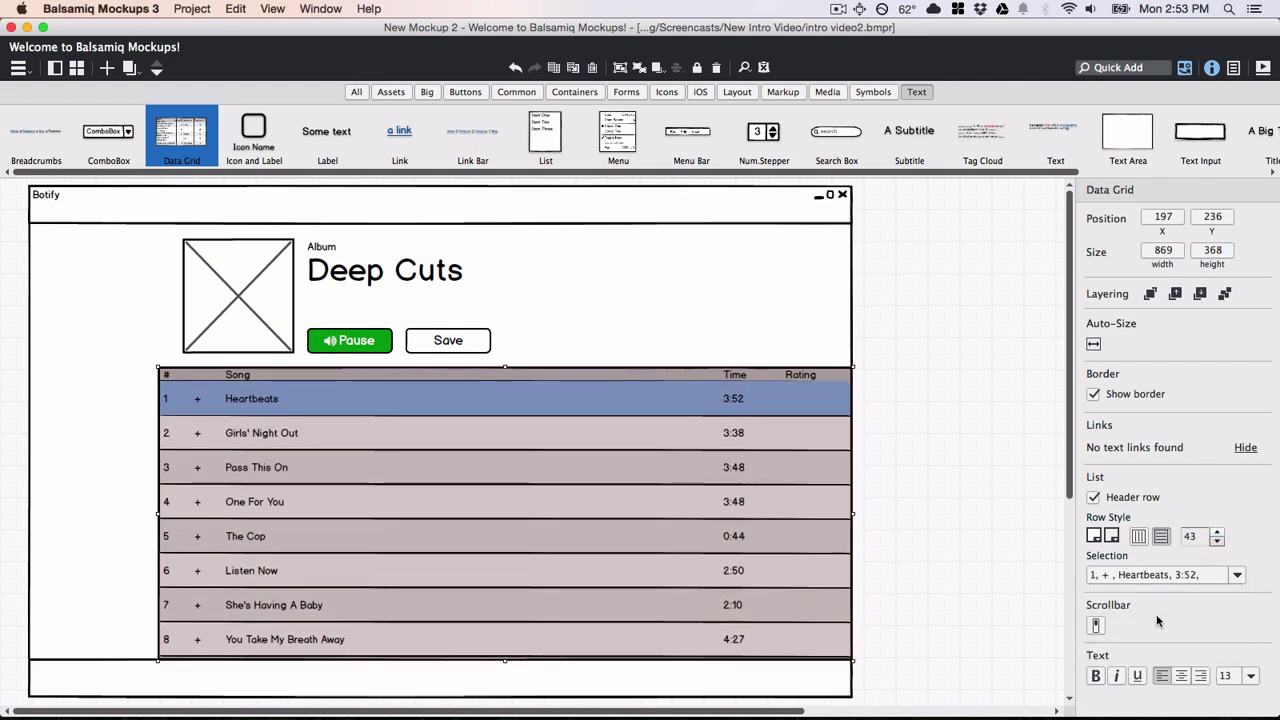
left_click(1095, 626)
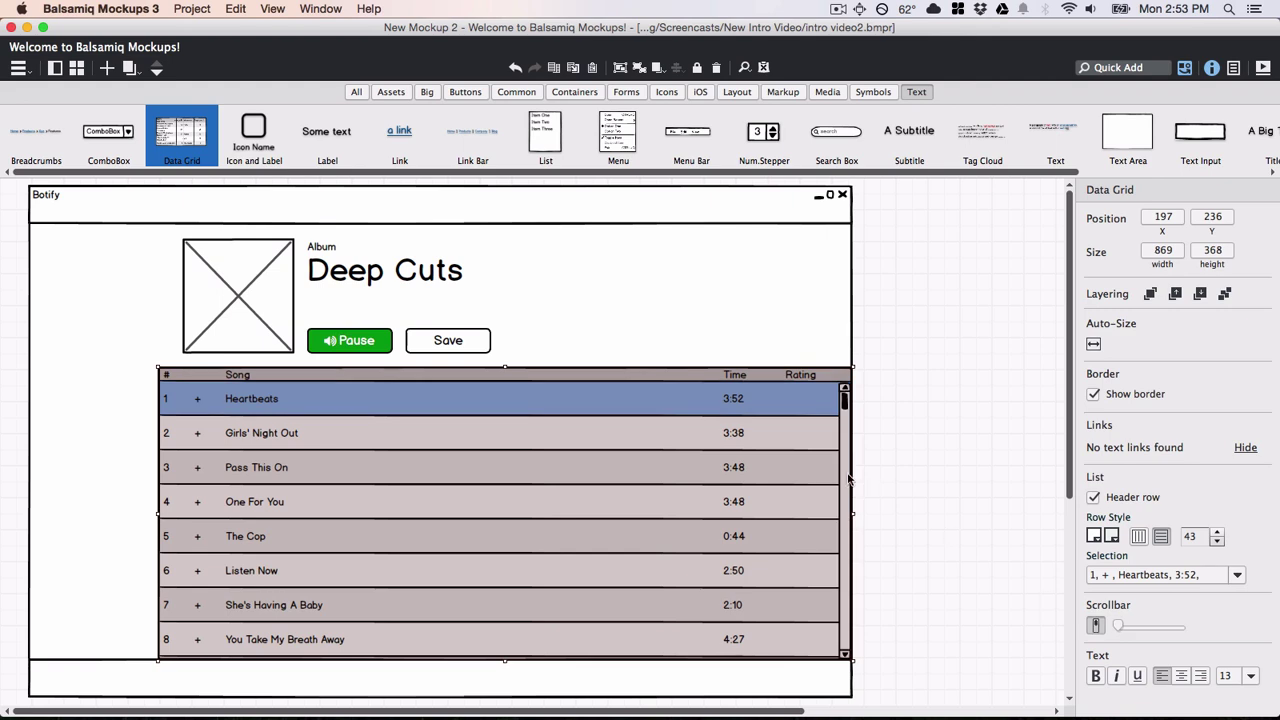
Set the image placeholder beside Deep Cuts to the album-art image.
left_click(232, 313)
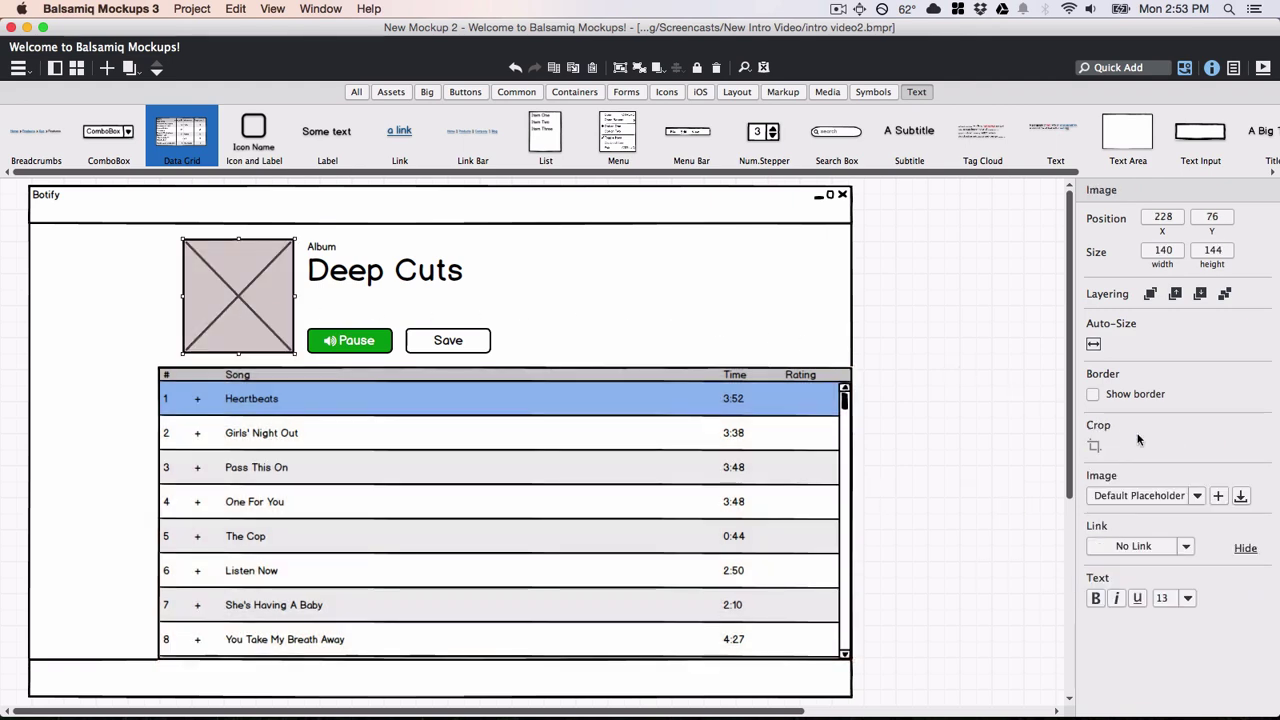
left_click(1197, 495)
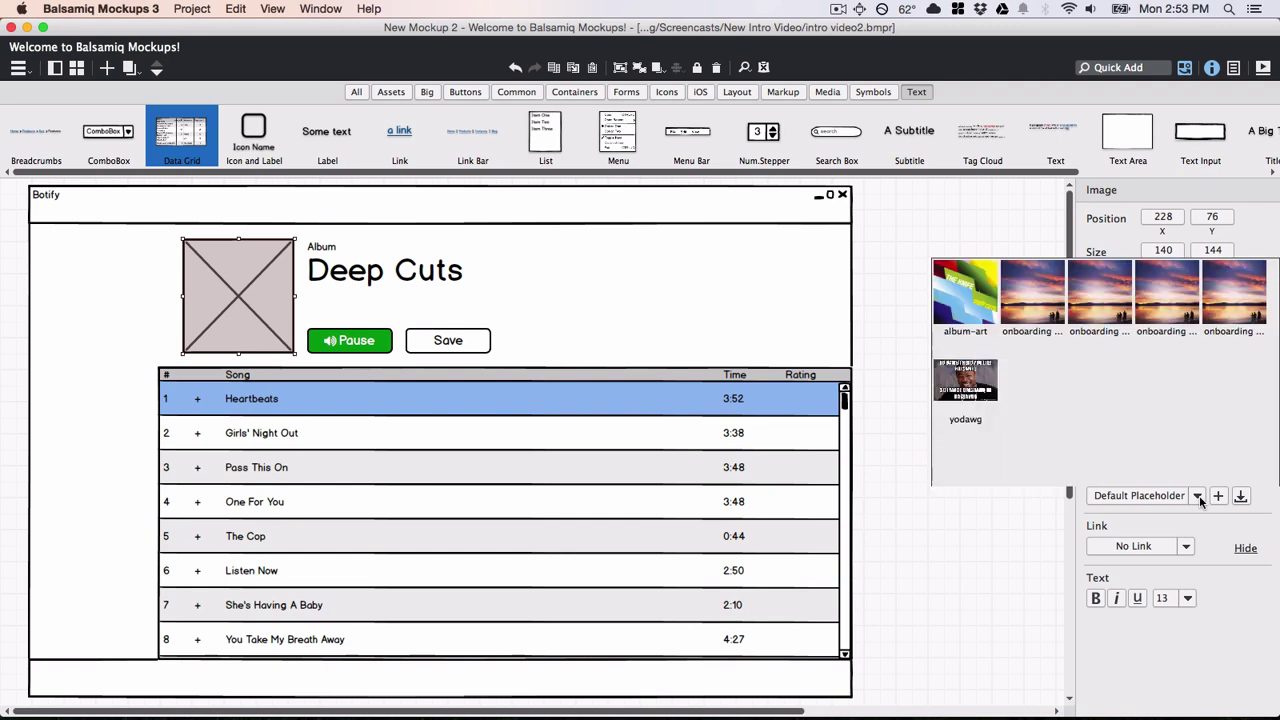
left_click(983, 297)
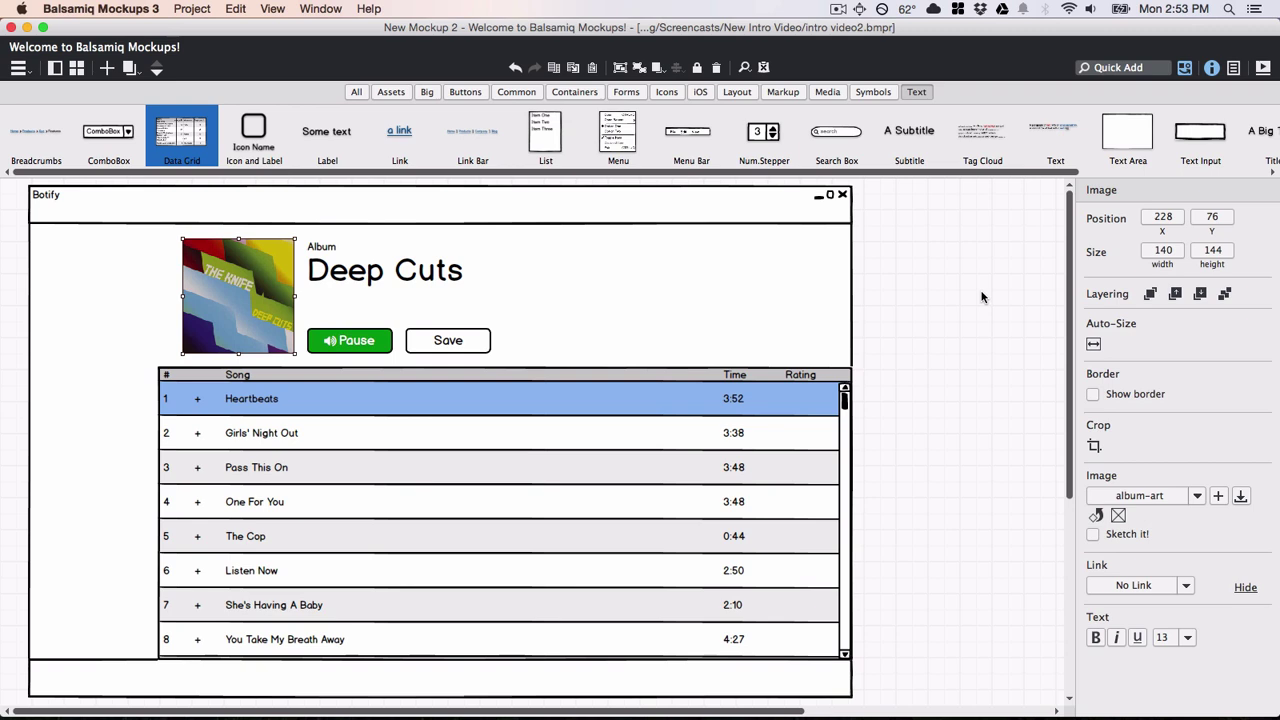
Add the Top Bar, Nav Bar and Now Playing symbols along the top, left edge and below the nav.
left_click(878, 93)
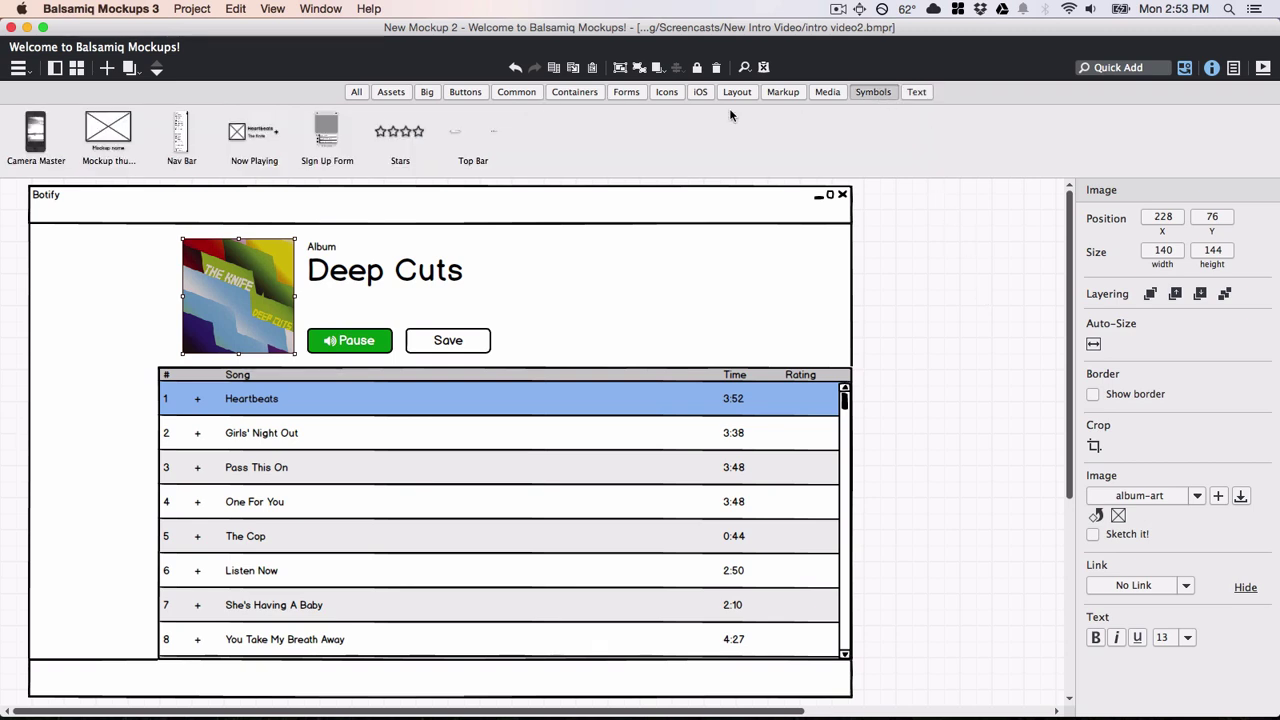
left_click(465, 142)
left_click_drag(353, 239, 338, 219)
left_click(178, 135)
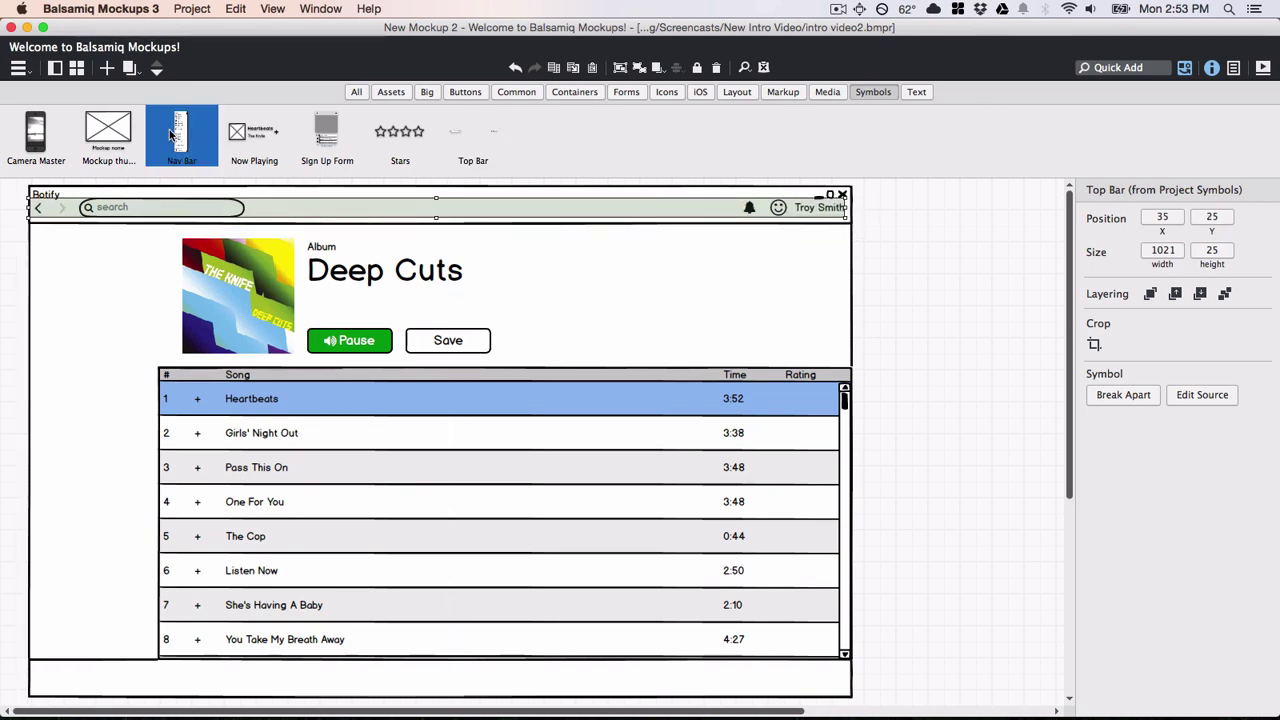
left_click_drag(96, 271, 90, 314)
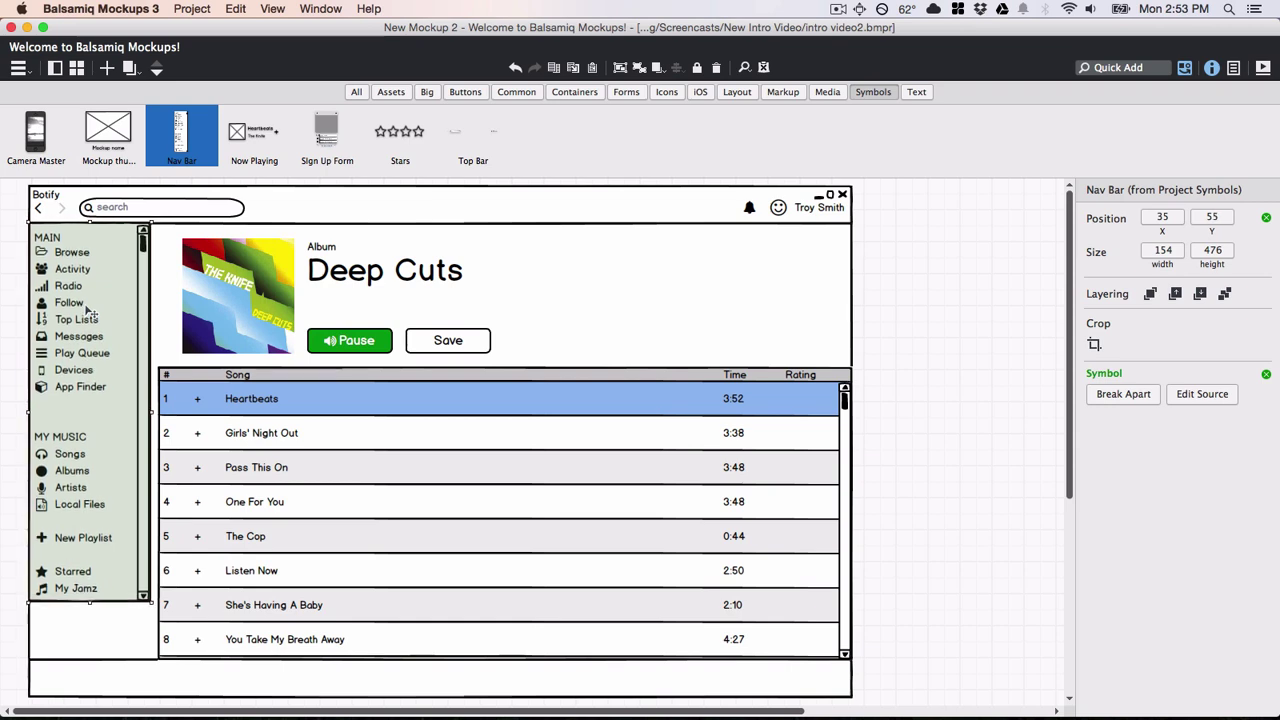
left_click(238, 153)
left_click_drag(115, 236, 104, 626)
Stretch the song table's left edge to the nav bar and drop Stars into row 1's Rating cell.
left_click(204, 474)
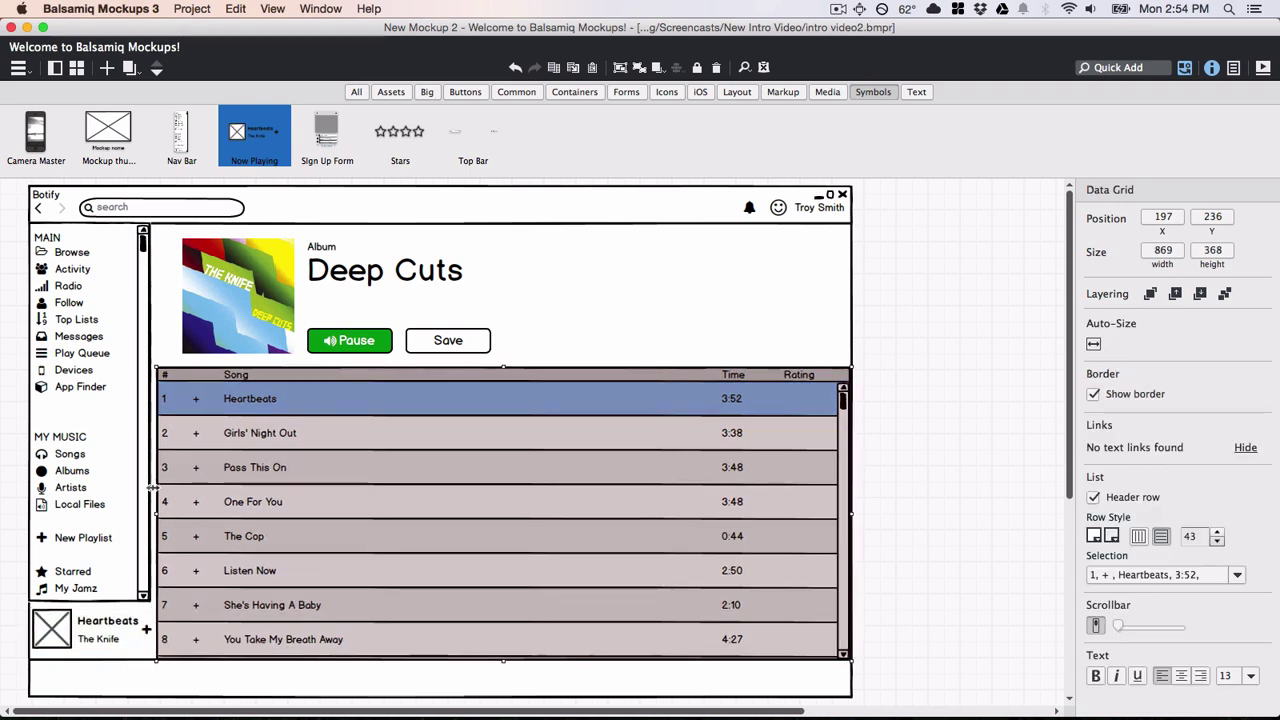
left_click_drag(159, 487, 147, 487)
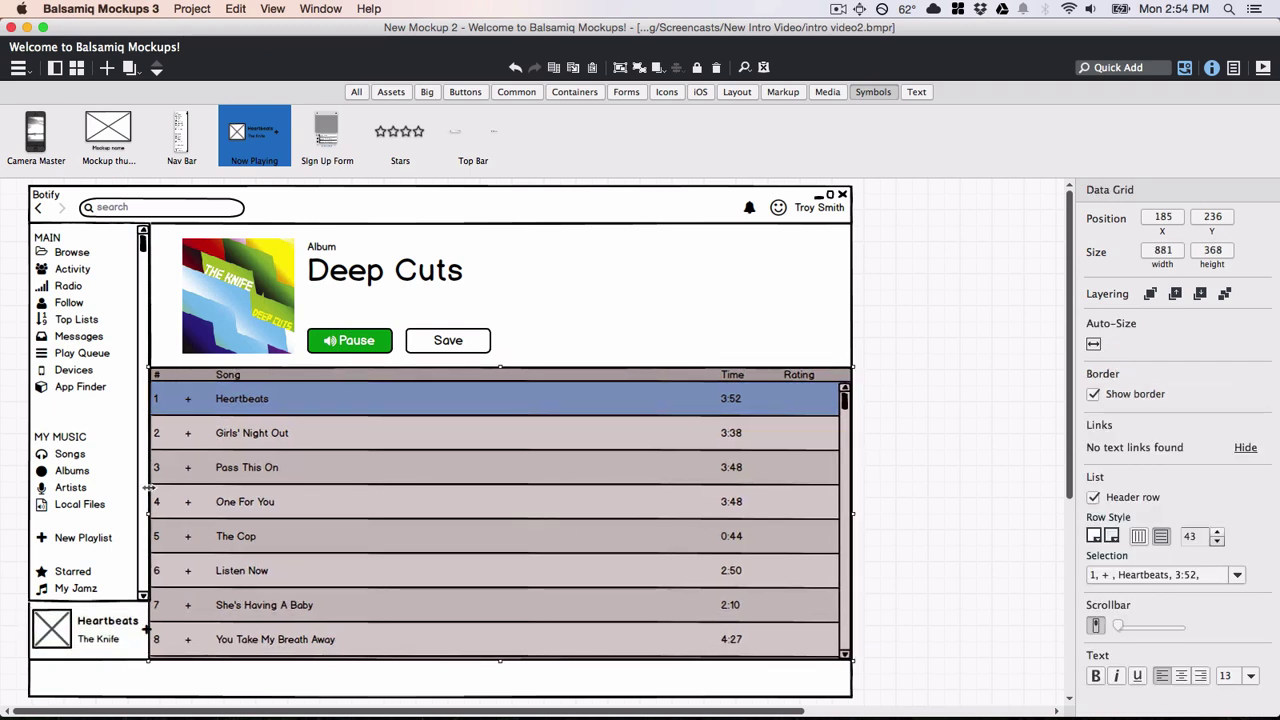
left_click(400, 135)
left_click_drag(66, 231, 812, 435)
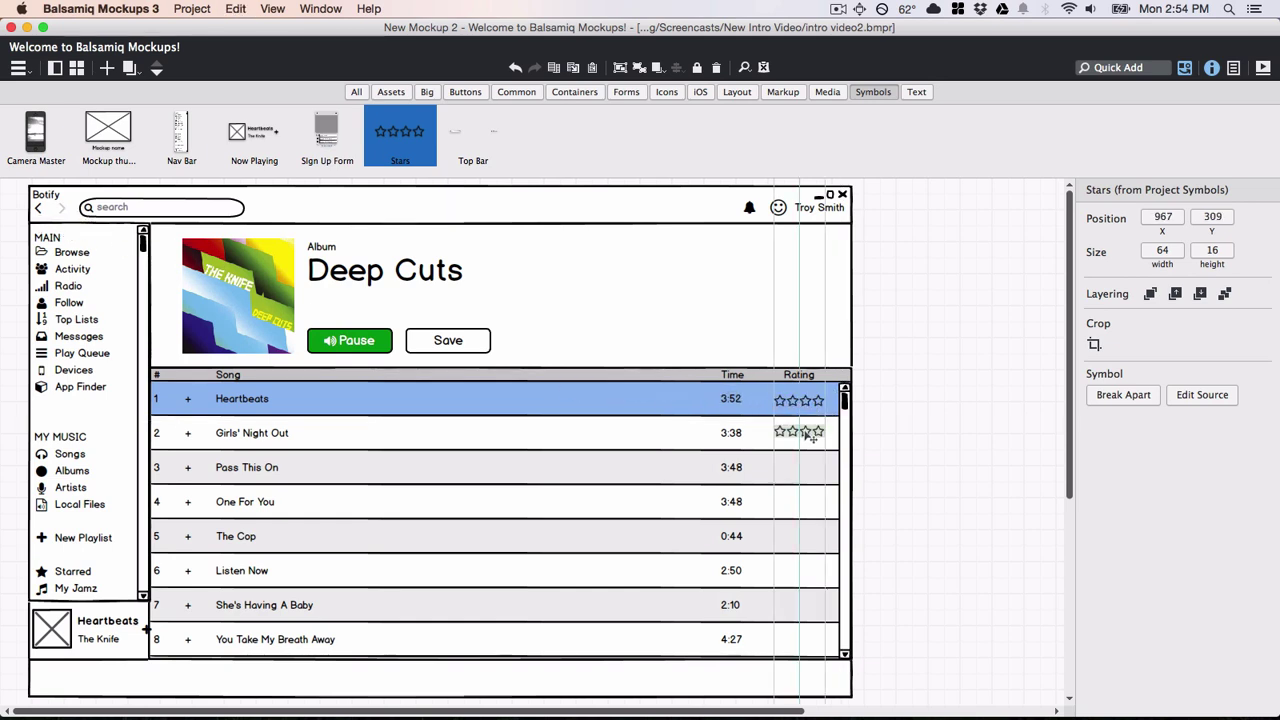
Duplicate the Stars with Cmd+D through row 8, select all eight, and space them out vertically.
key("super+d")
key("super+d")
key("super+d")
key("super+d")
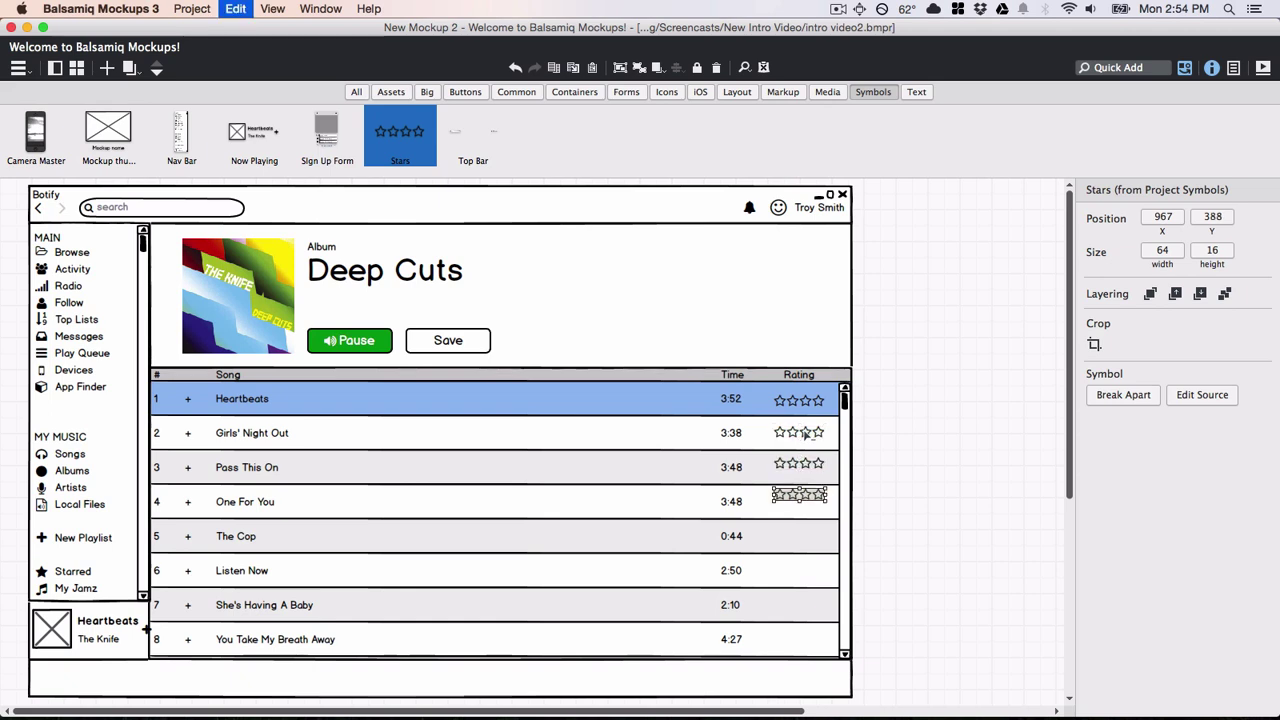
key("super+d")
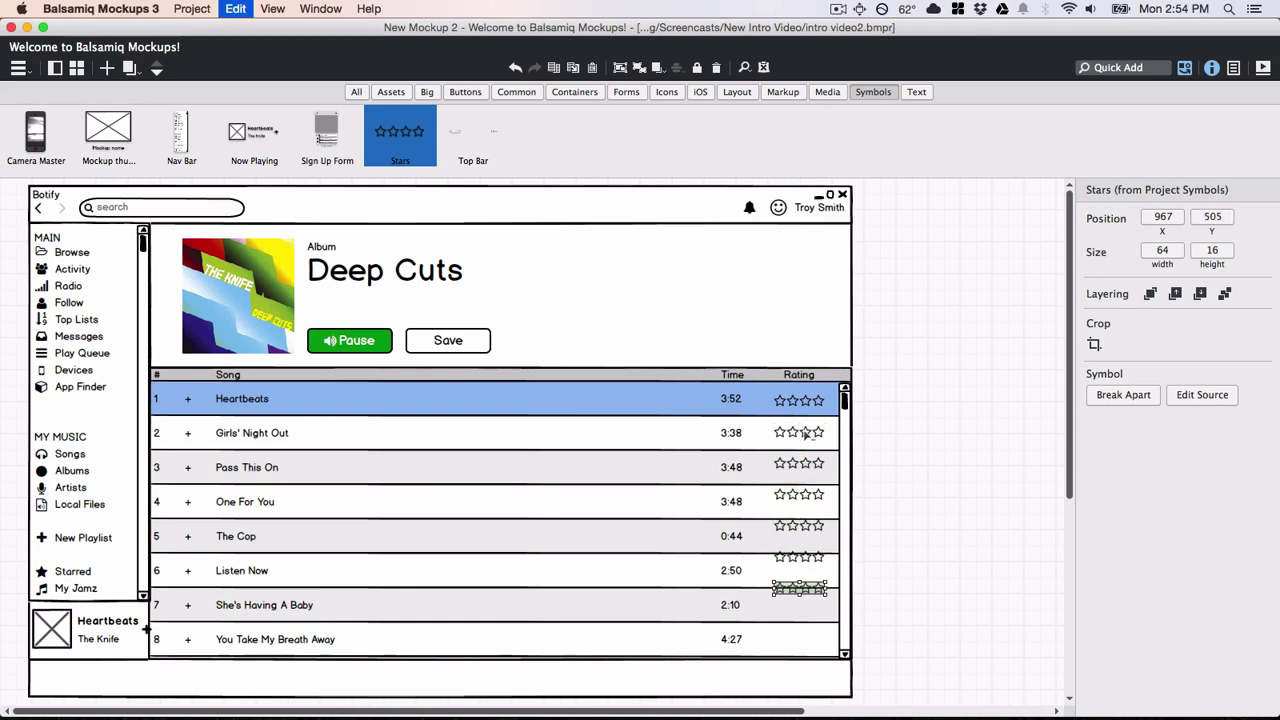
key("super+d")
key("shift+Down")
key("shift+Down")
key("shift+Down")
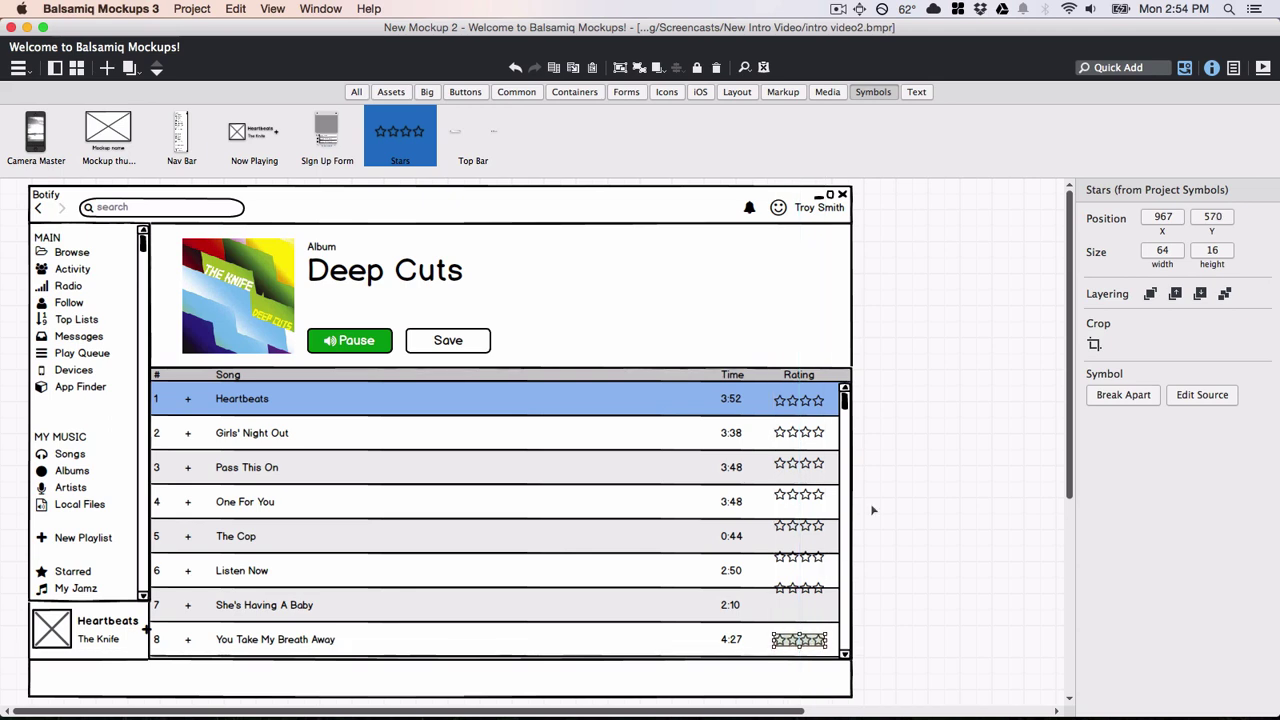
left_click_drag(917, 370, 750, 690)
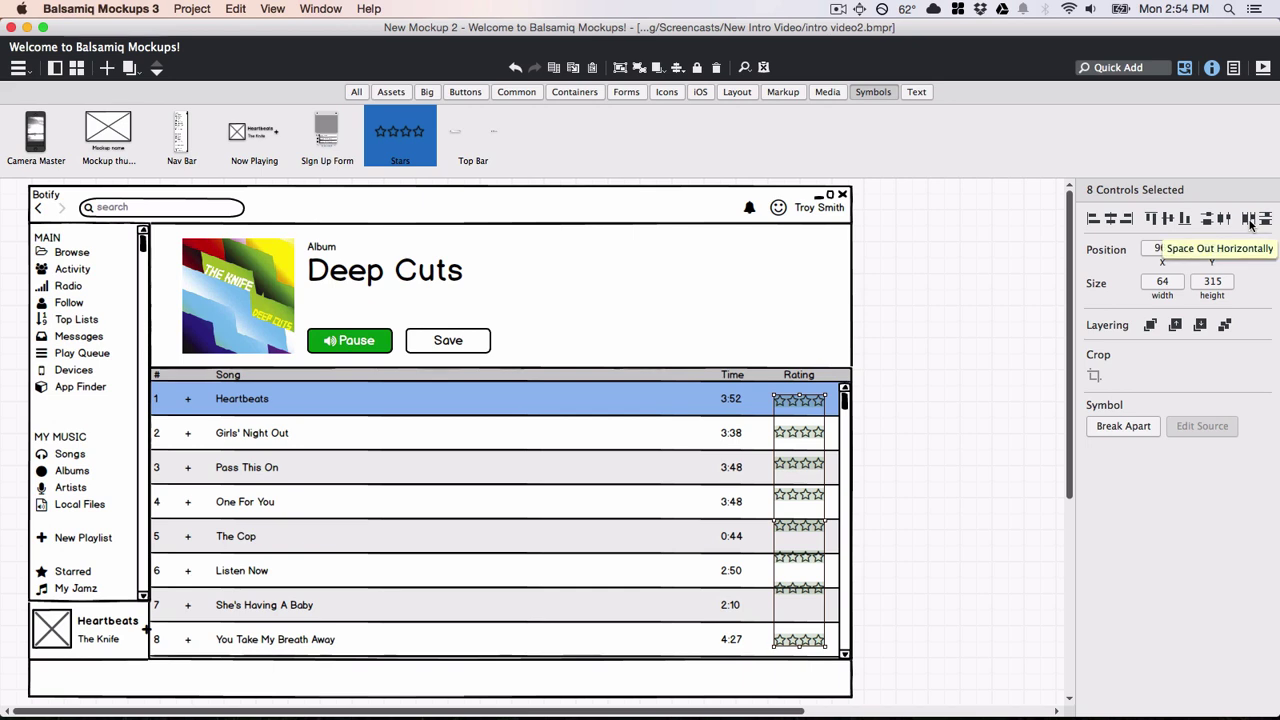
left_click(1265, 220)
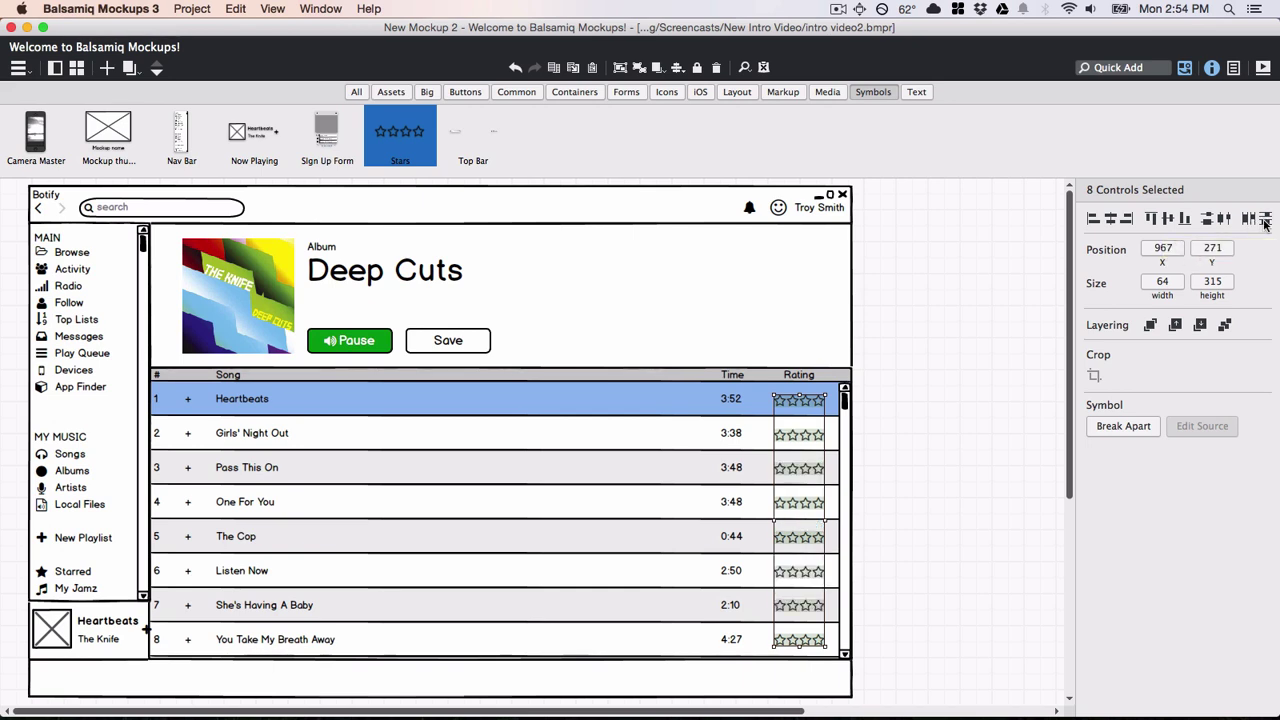
Set the Now Playing symbol's image placeholder to album-art, then return to New Mockup 2.
double_click(66, 630)
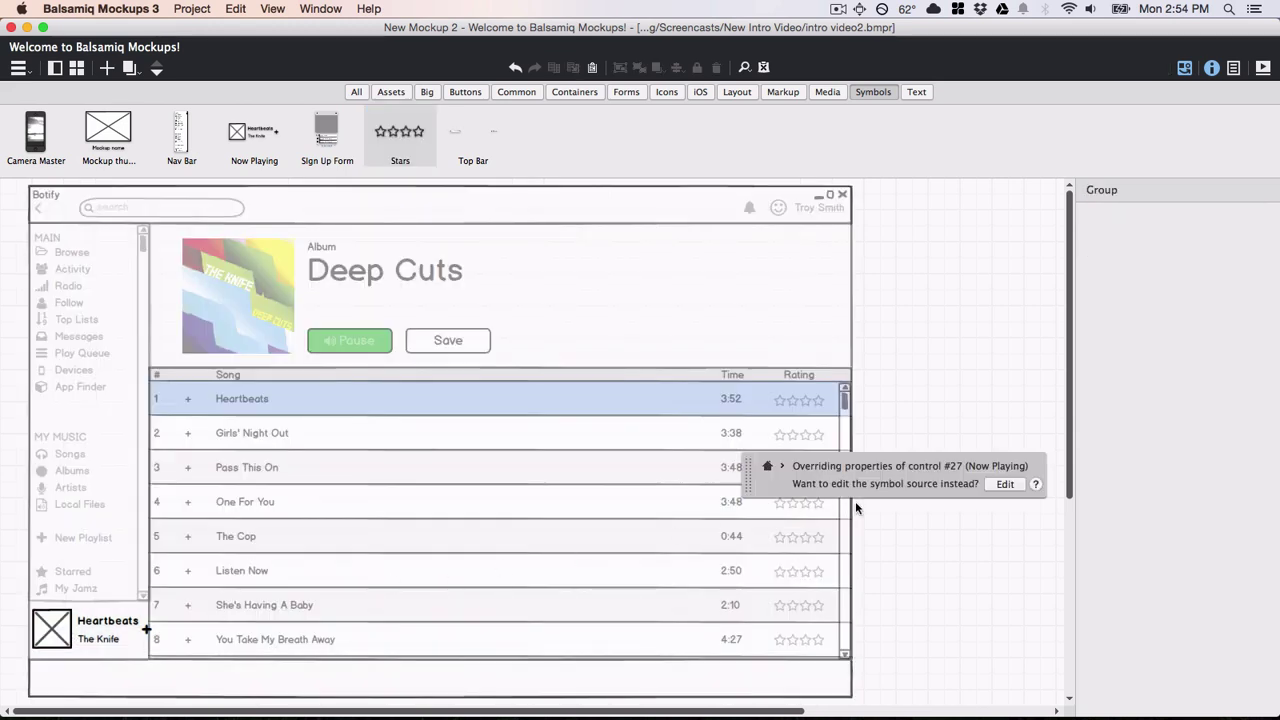
left_click(1003, 484)
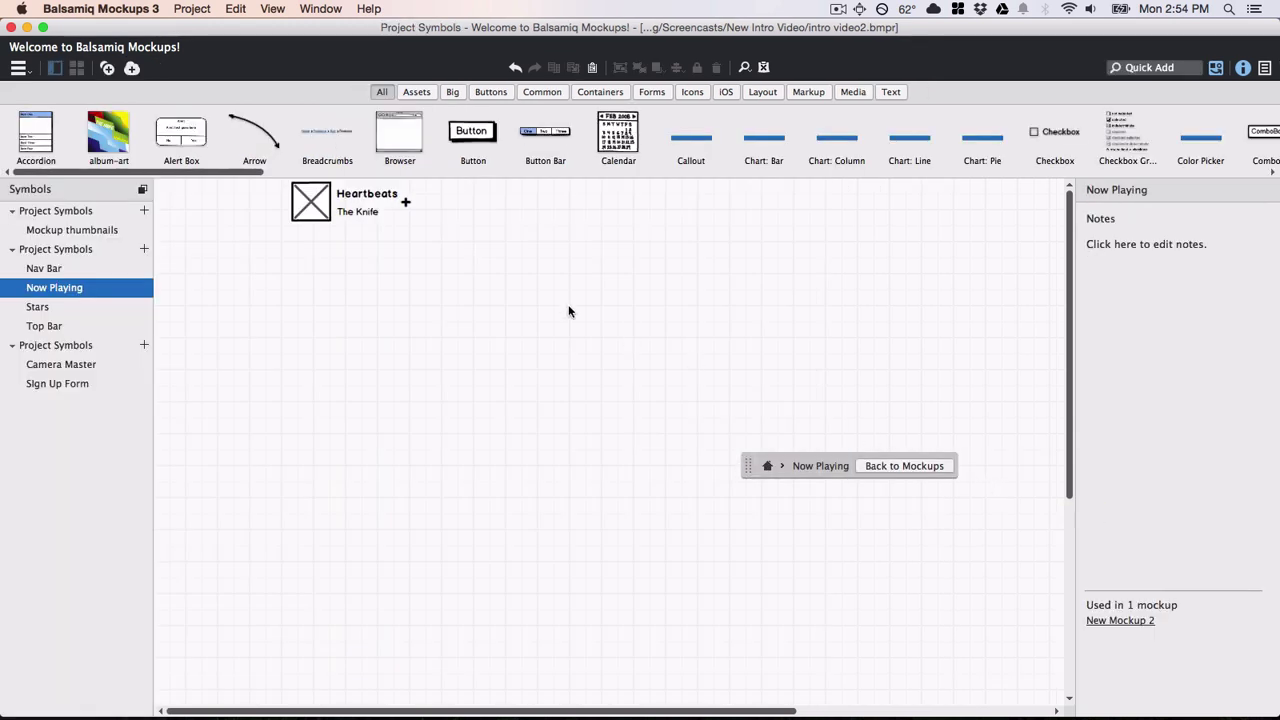
left_click(322, 210)
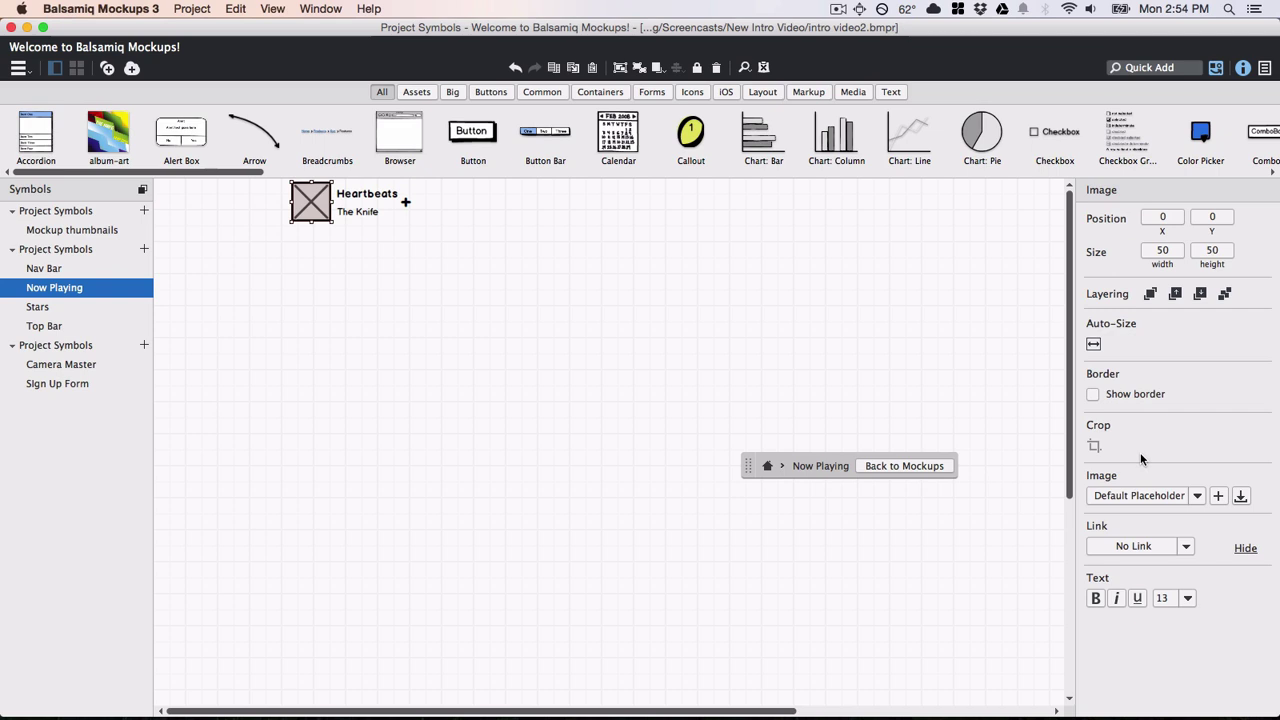
left_click(1196, 495)
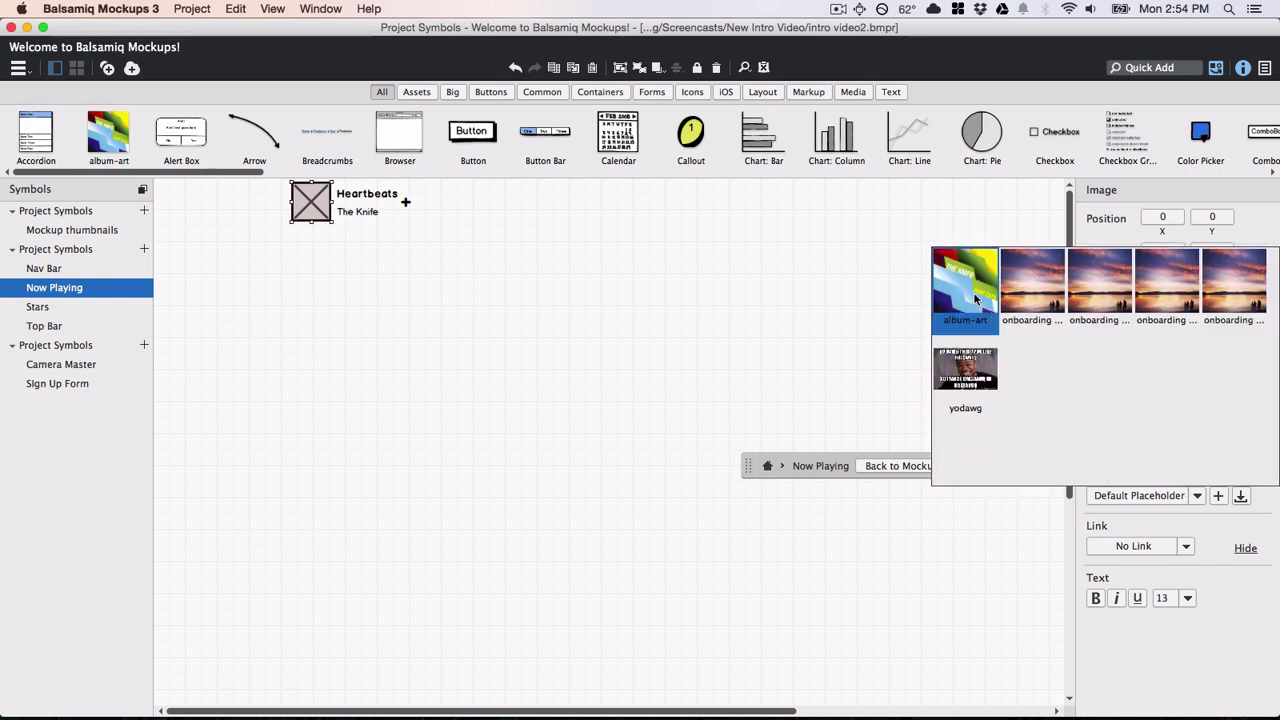
left_click(975, 298)
left_click(906, 326)
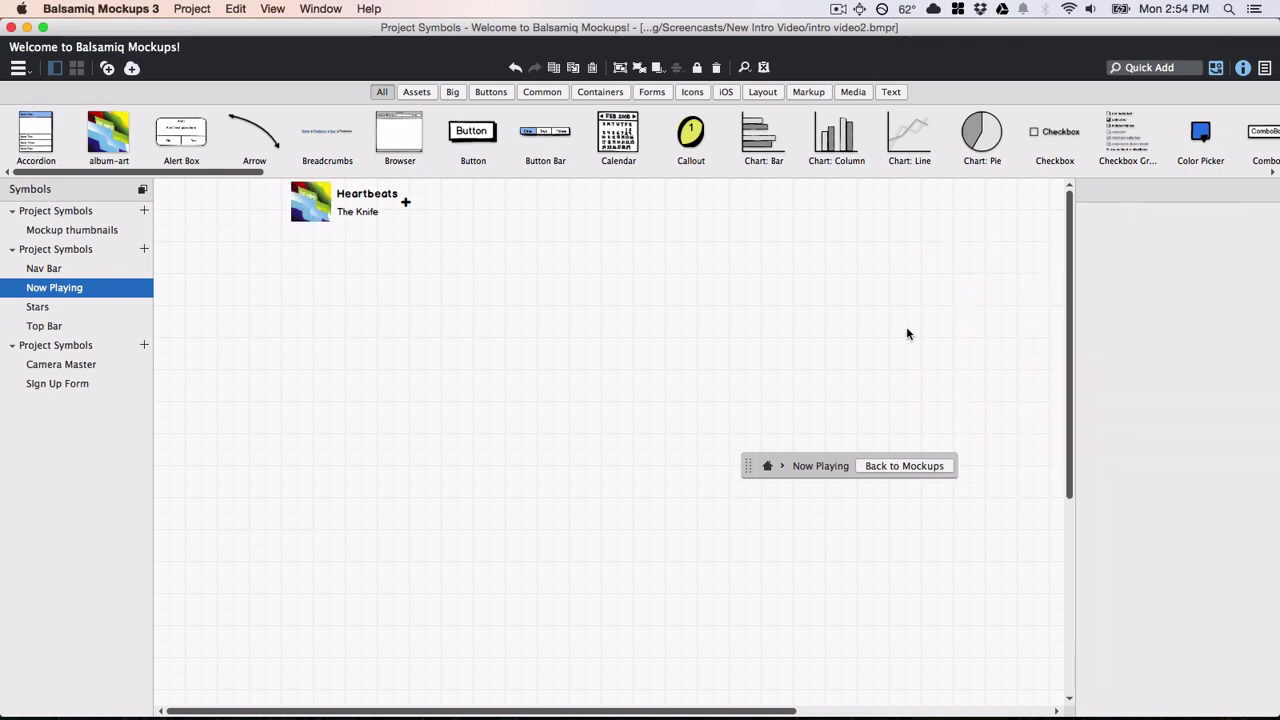
left_click(930, 467)
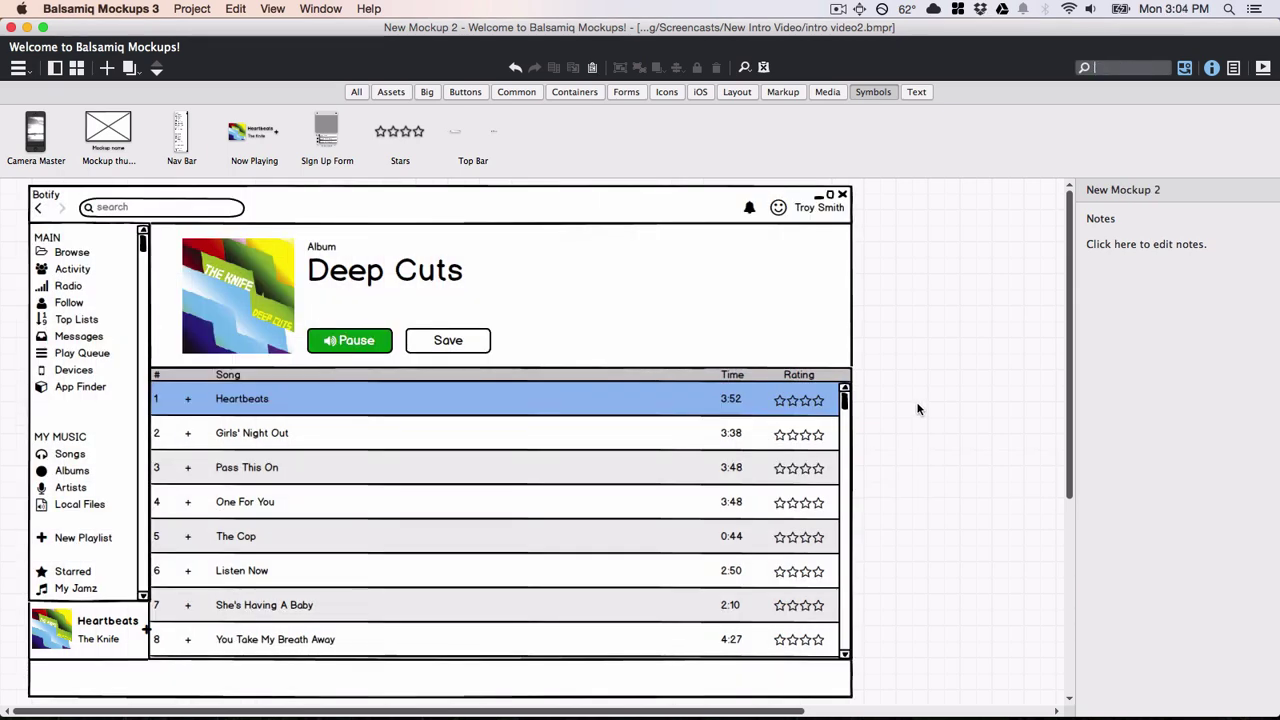
Quick-add the Playback back/play/forward controls at the bottom left.
type("play")
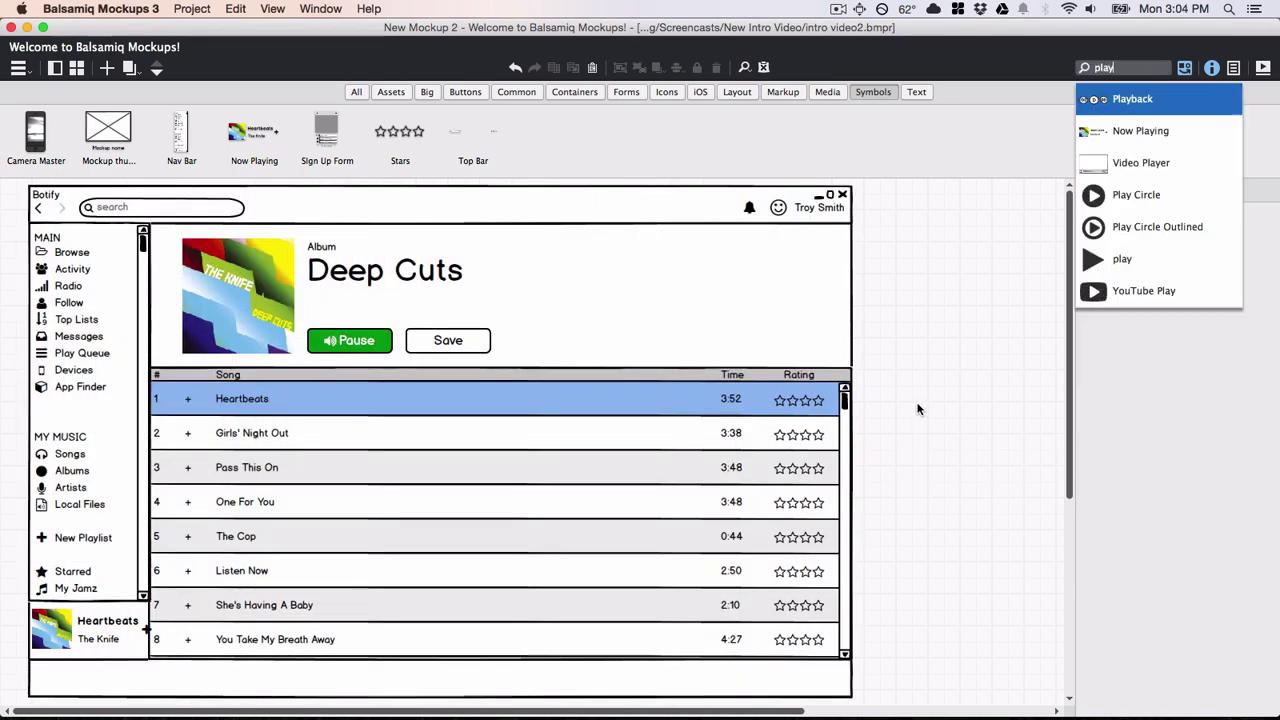
key("Return")
left_click_drag(58, 430, 78, 683)
Add a '0:58' time label next to the playback controls.
key("slash")
type("label")
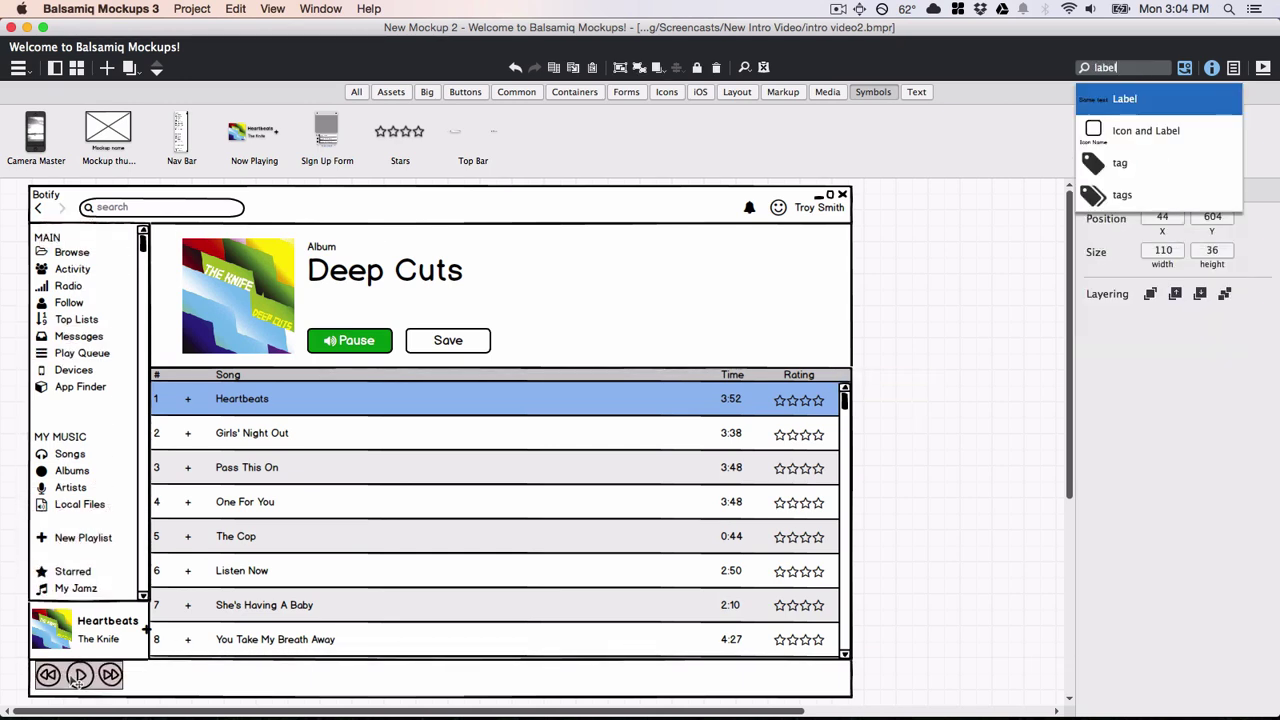
key("Return")
key("Return")
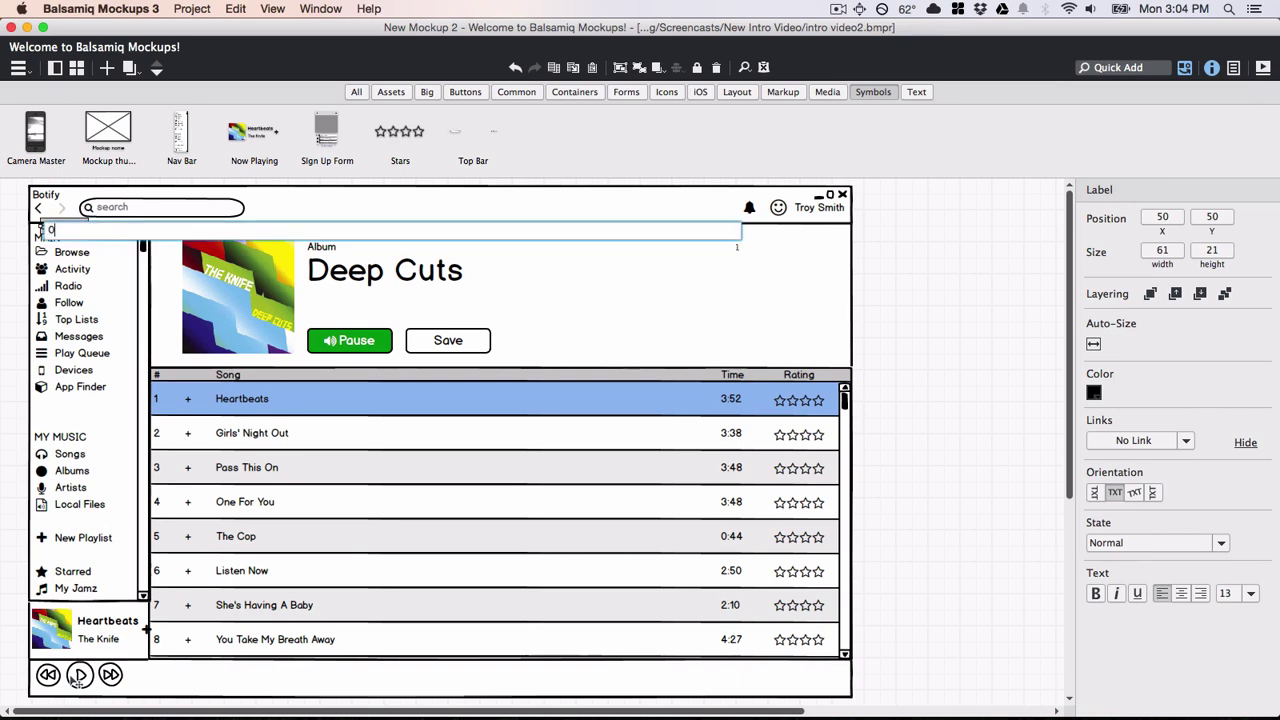
type("0:58")
key("Return")
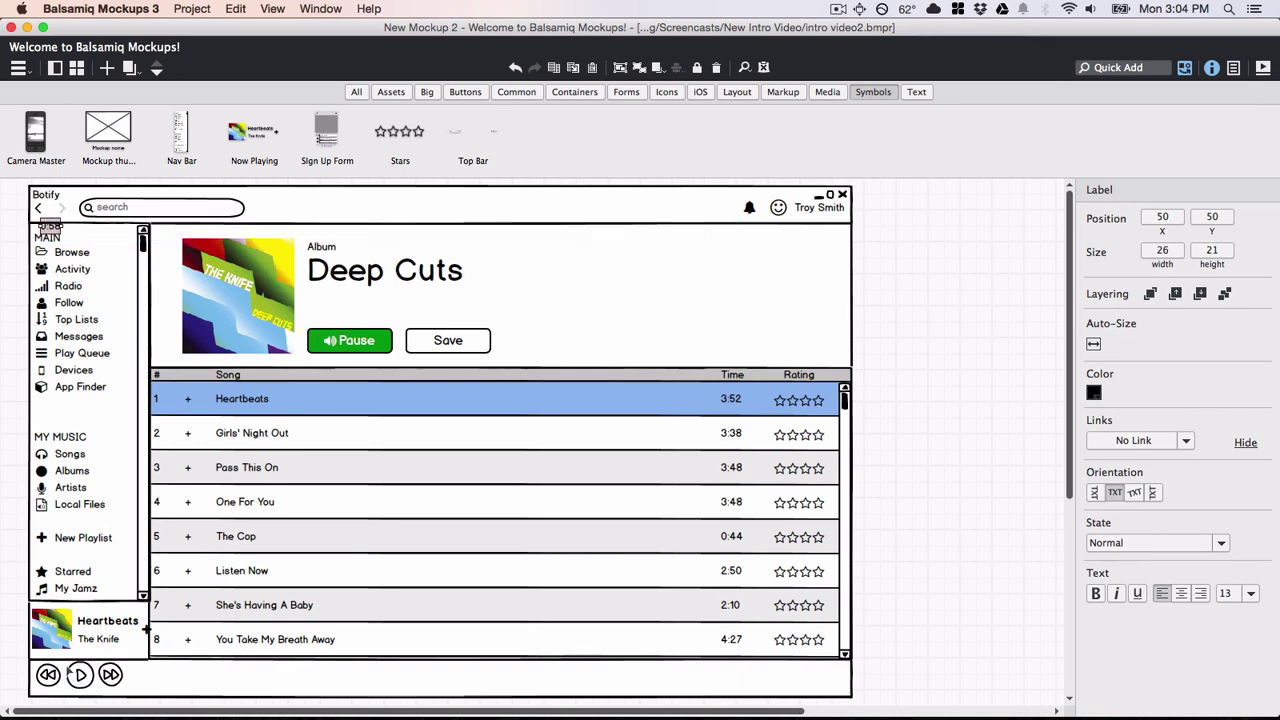
left_click_drag(58, 236, 156, 683)
Add a long H.Slider progress bar beside the 0:58 label.
type("slide")
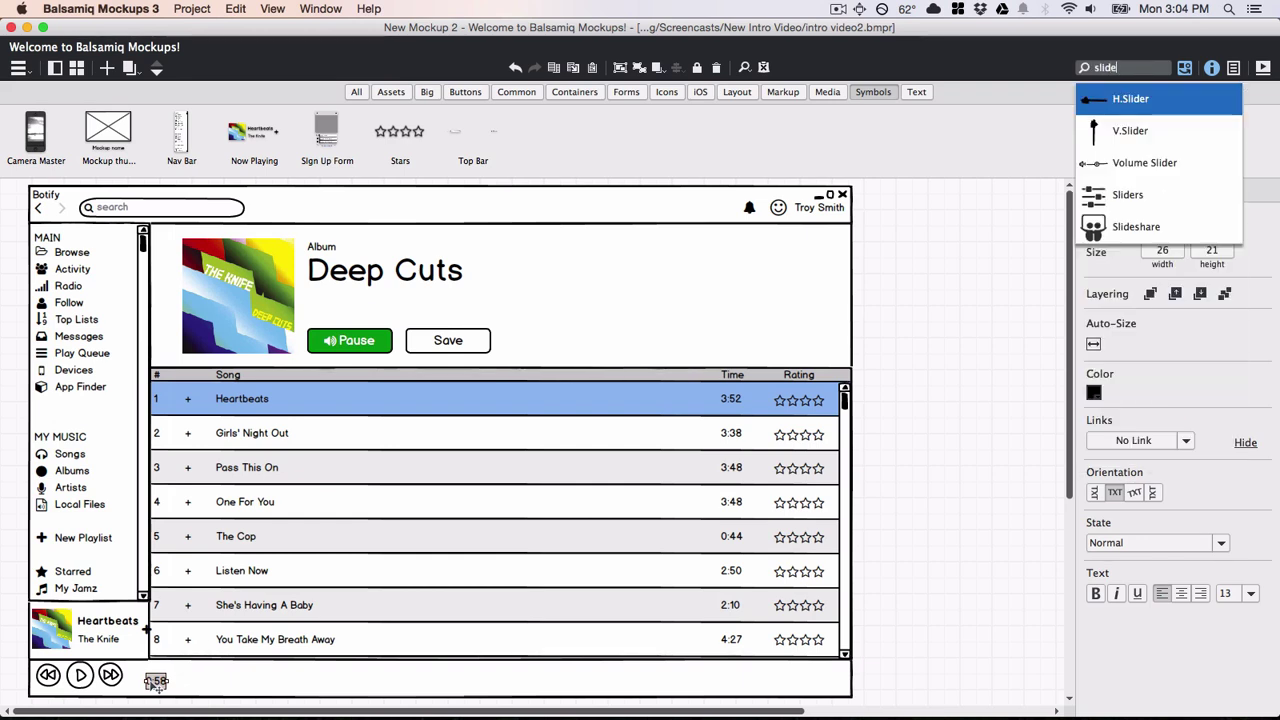
key("Return")
left_click_drag(157, 683, 620, 681)
left_click(156, 683)
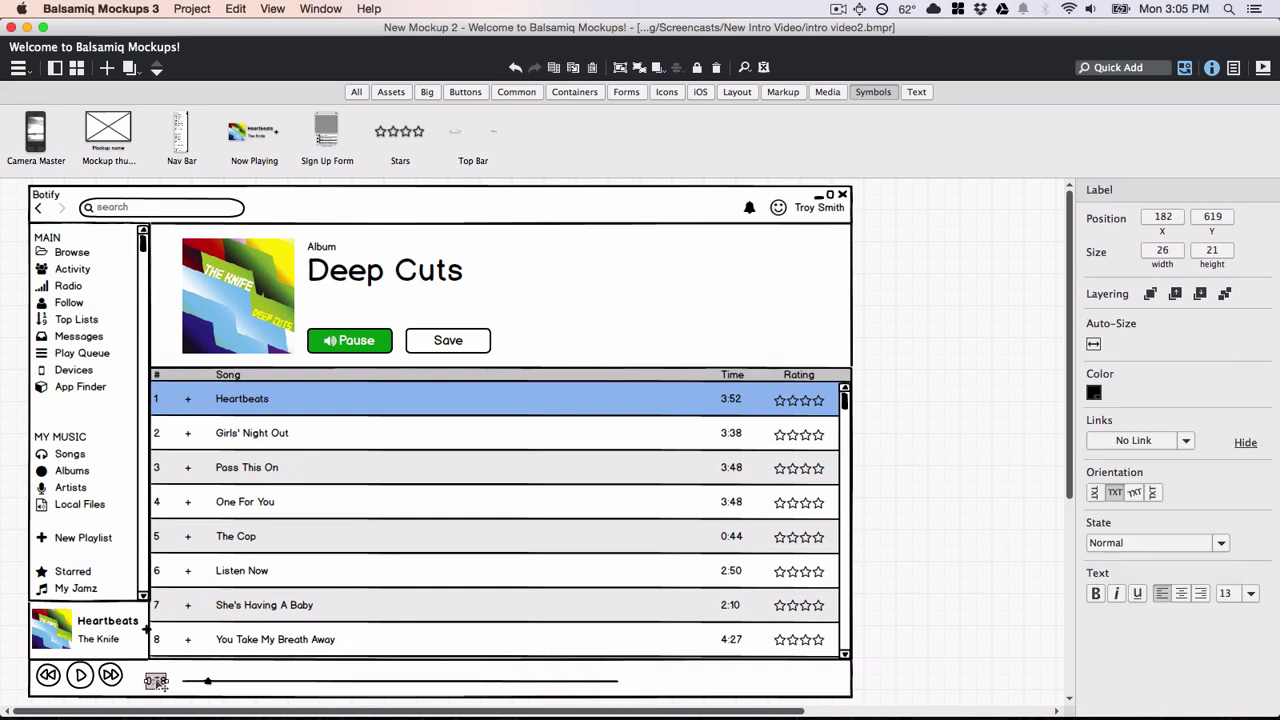
Place a copy of the time label past the slider's end and change it to 3:52.
left_click_drag(168, 686, 660, 682)
double_click(660, 681)
type("3")
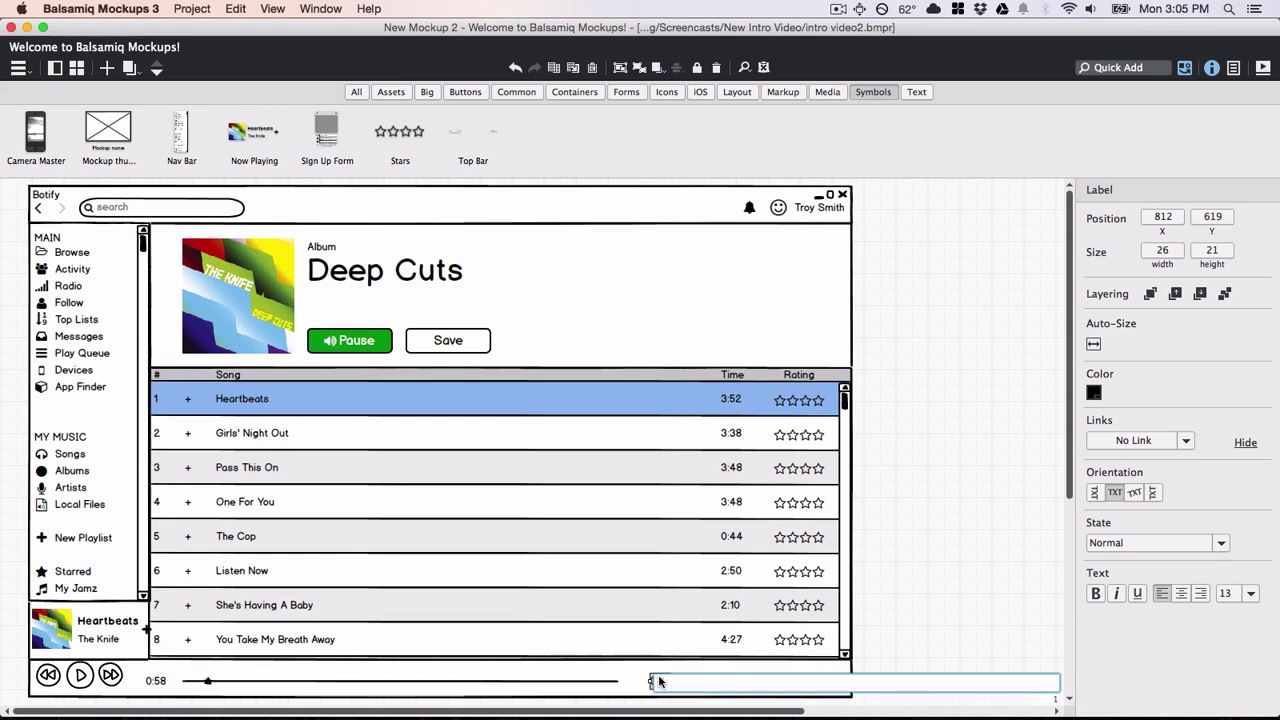
type(":52")
key("Return")
Add a small random shuffle icon beside the 3:52 label.
type("ran")
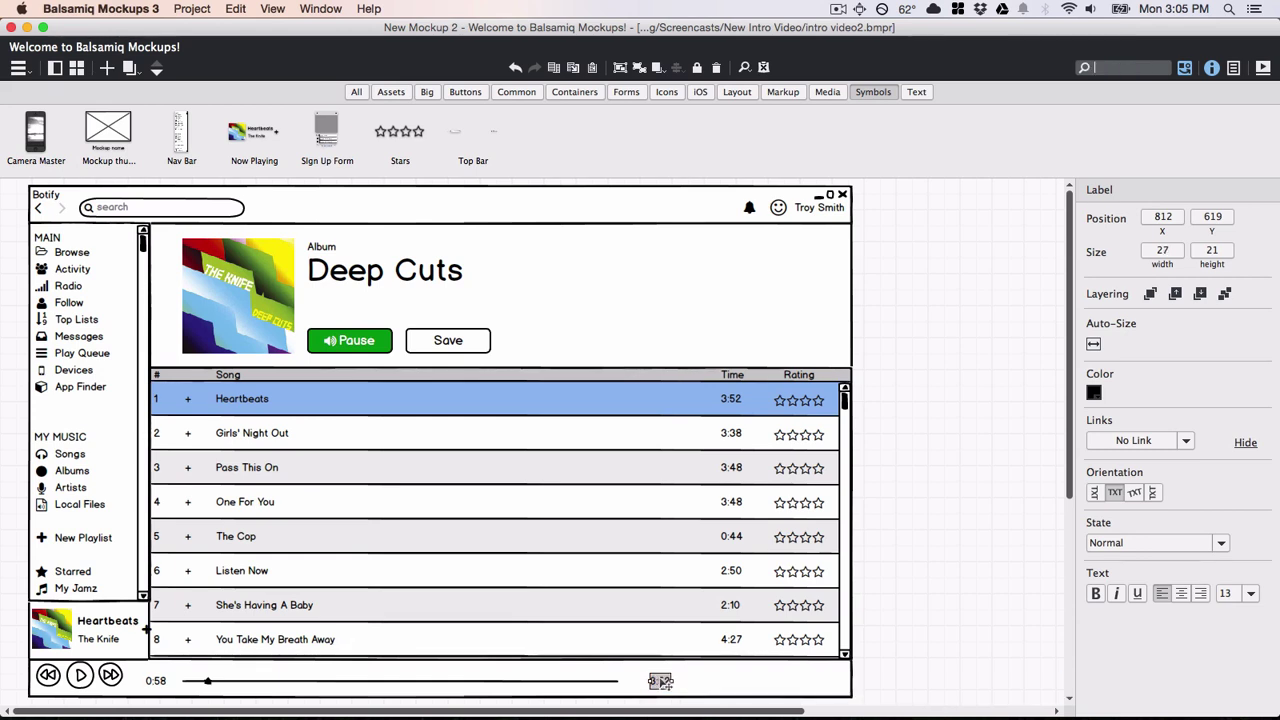
key("Return")
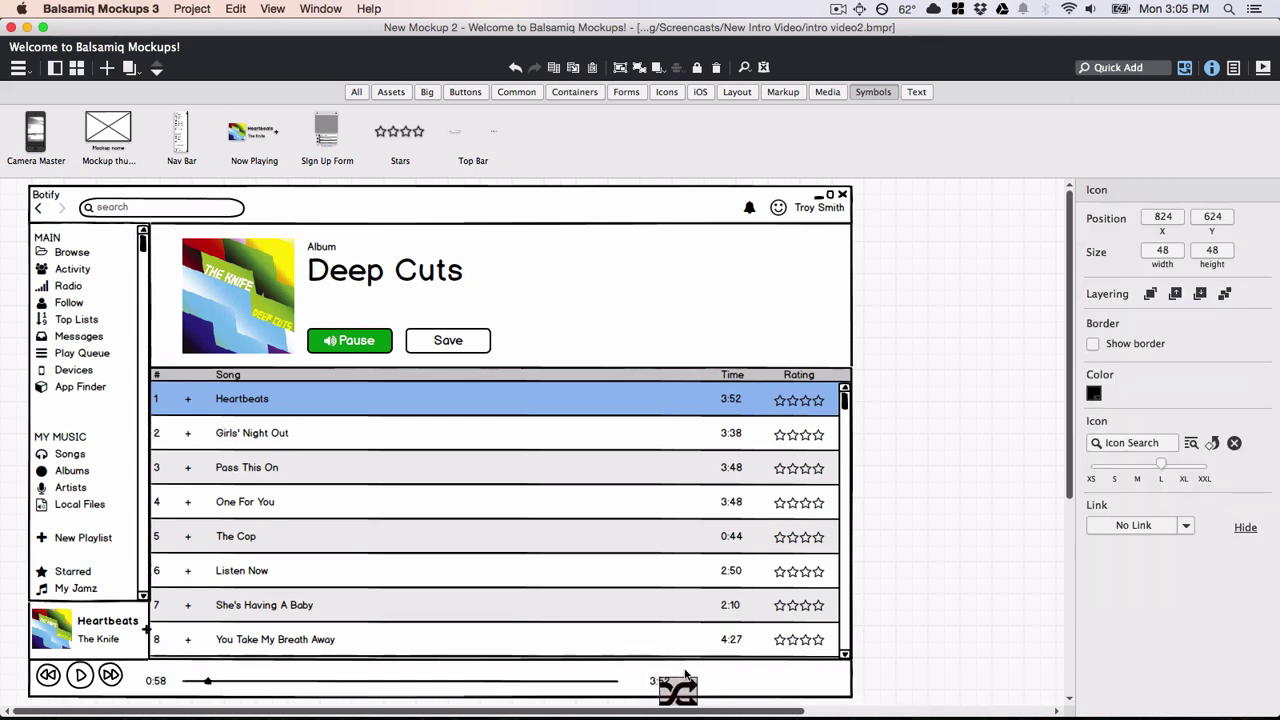
left_click_drag(1144, 470, 1114, 467)
left_click_drag(669, 691, 702, 688)
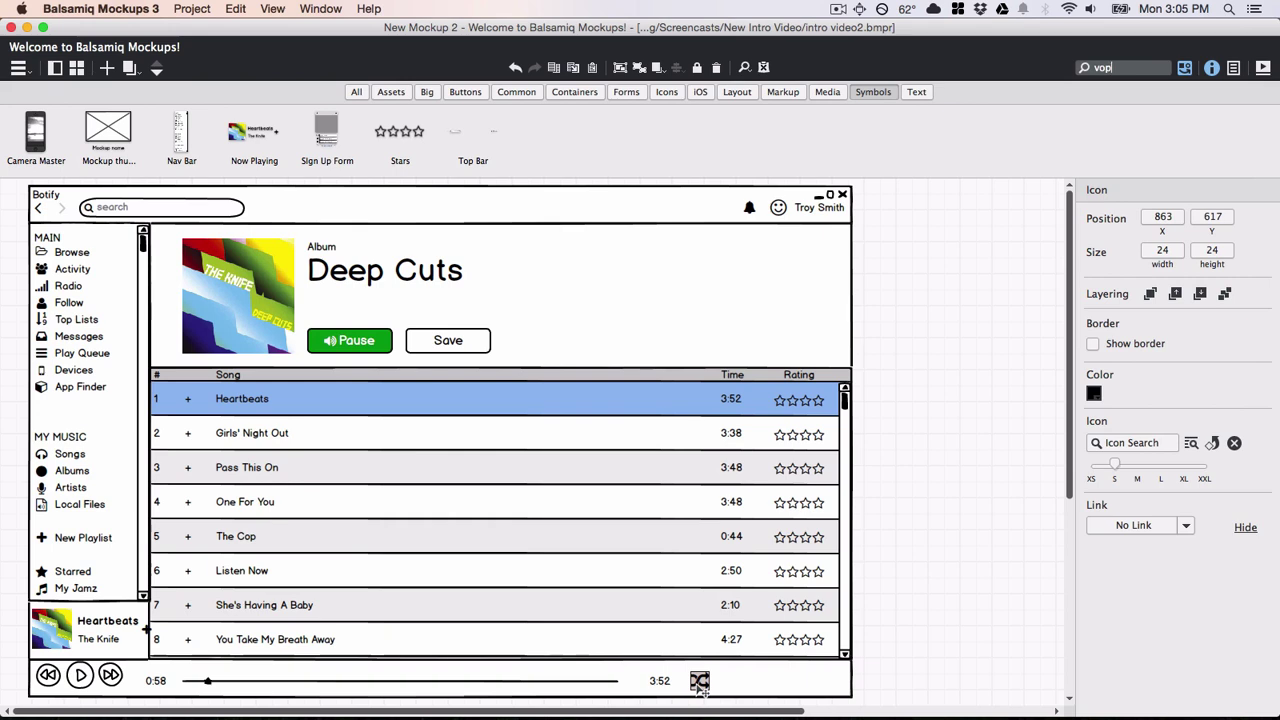
Add a Volume Slider to the right of the shuffle icon.
key("BackSpace")
type("l")
key("Return")
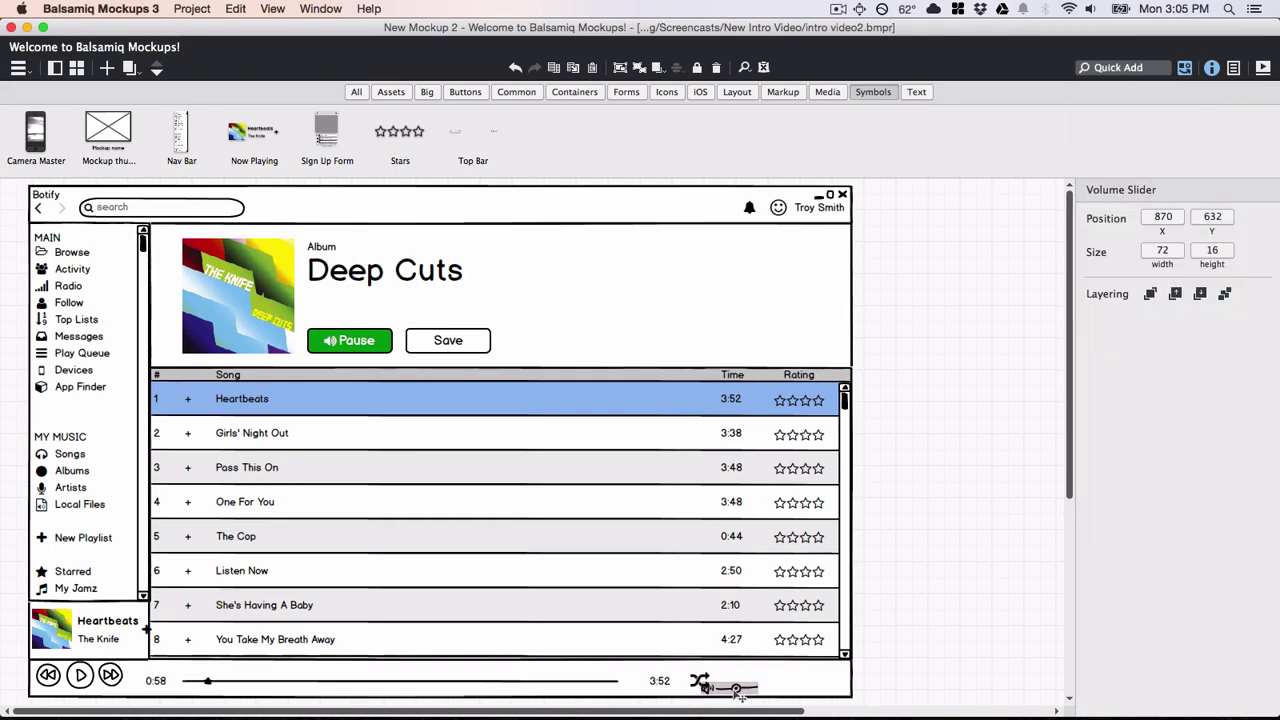
left_click_drag(747, 686, 838, 680)
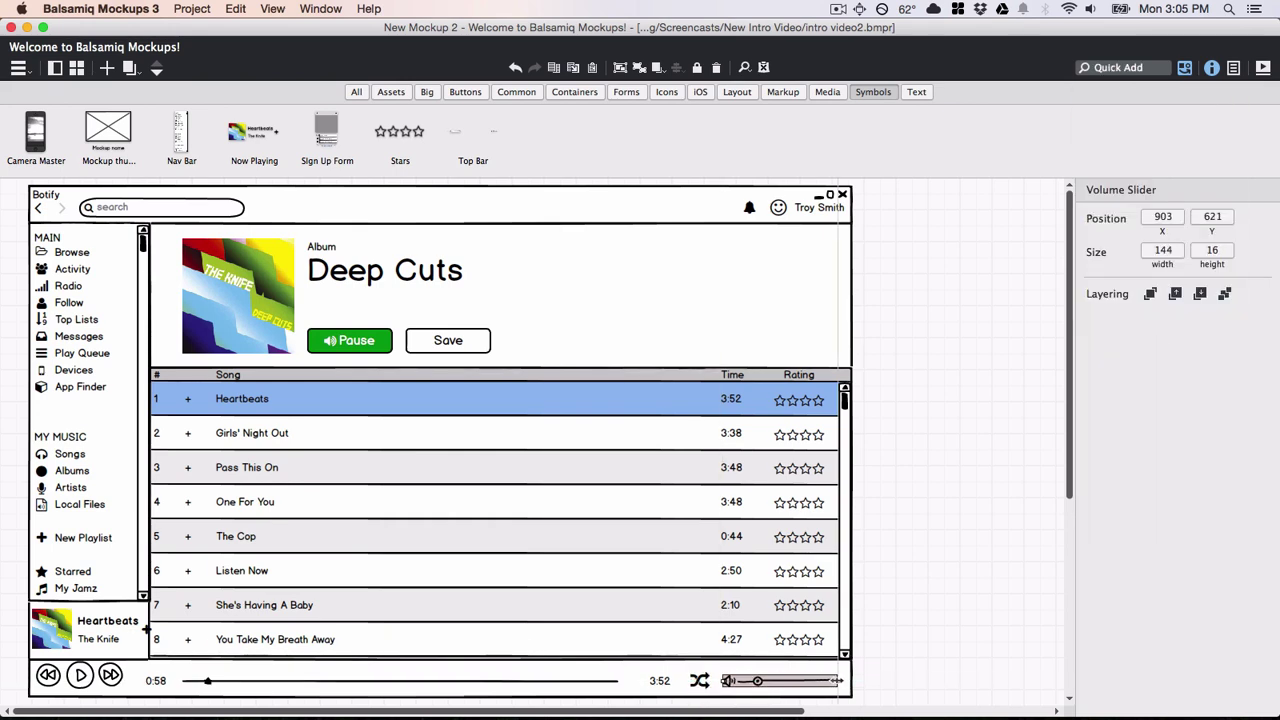
Align all six playback-bar controls to their vertical middle.
left_click(868, 672)
left_click_drag(64, 700, 880, 652)
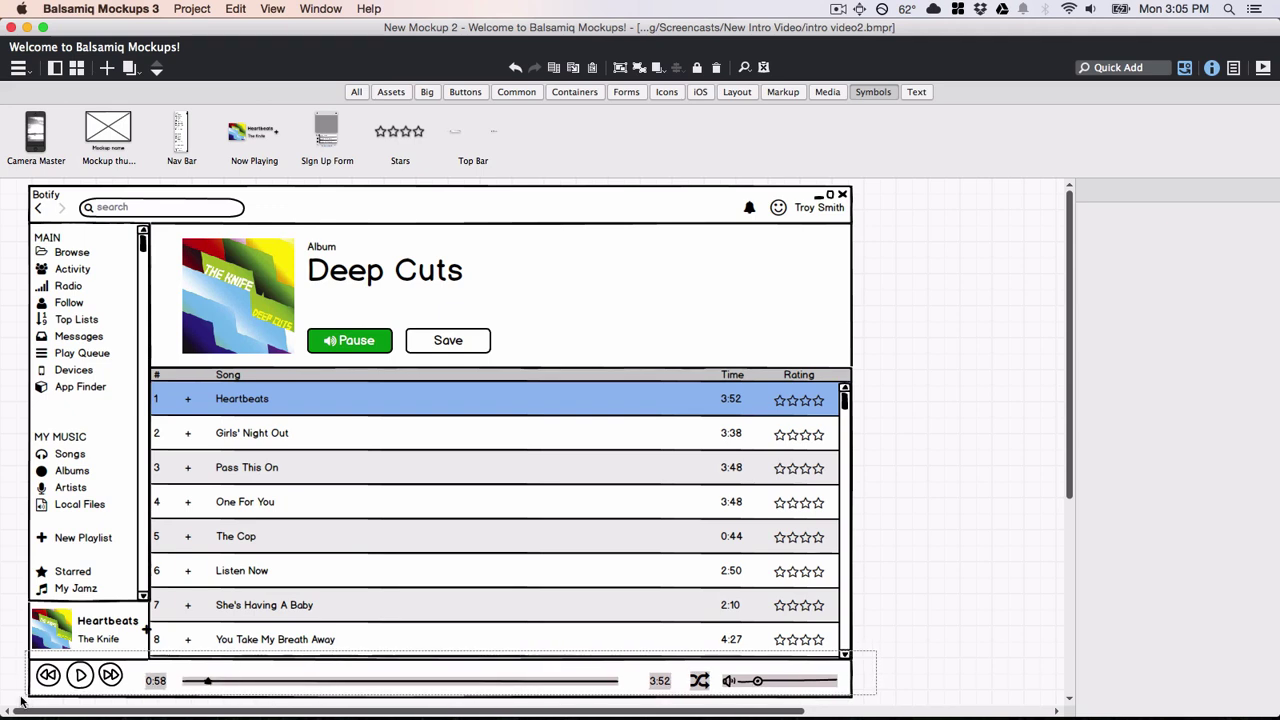
right_click(66, 672)
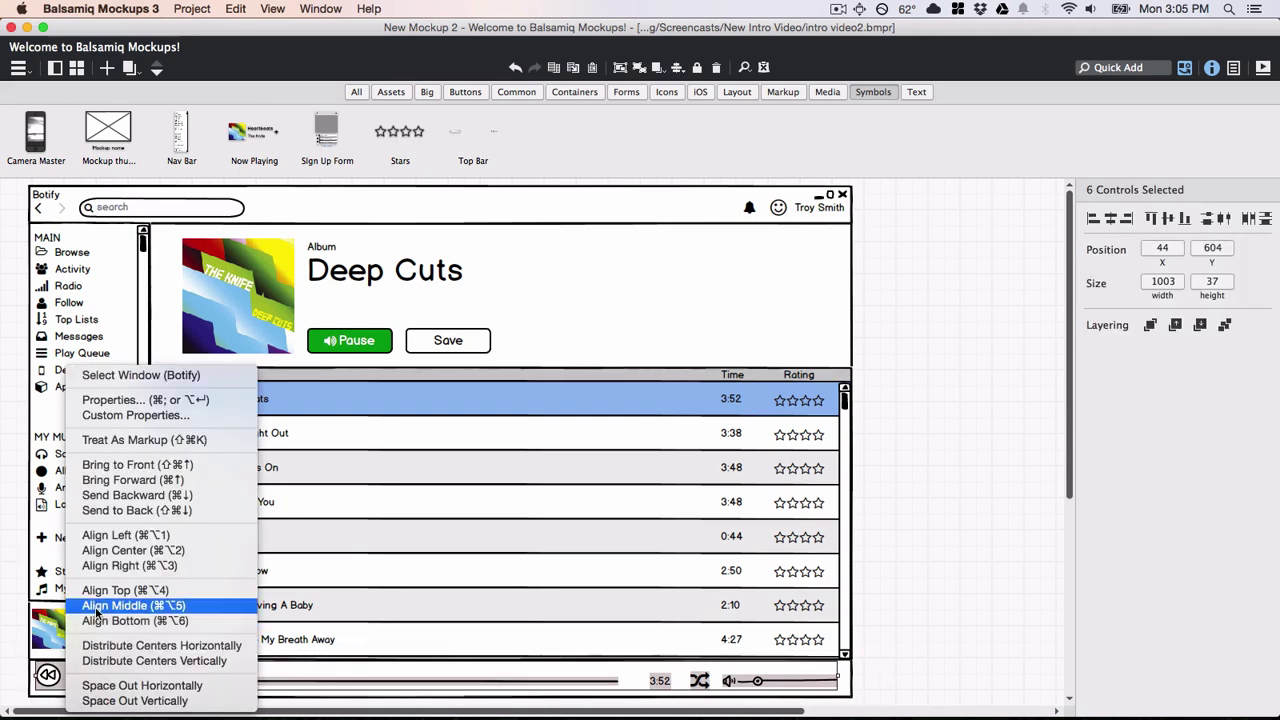
left_click(96, 606)
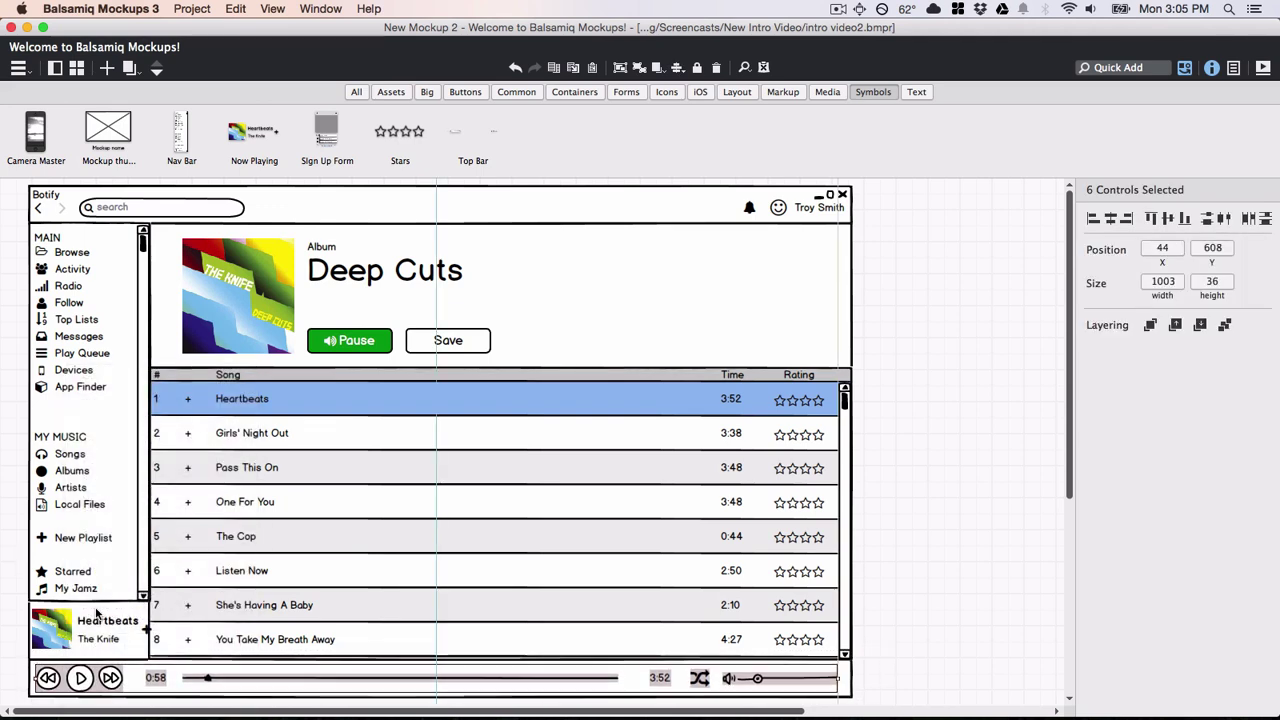
left_click(959, 477)
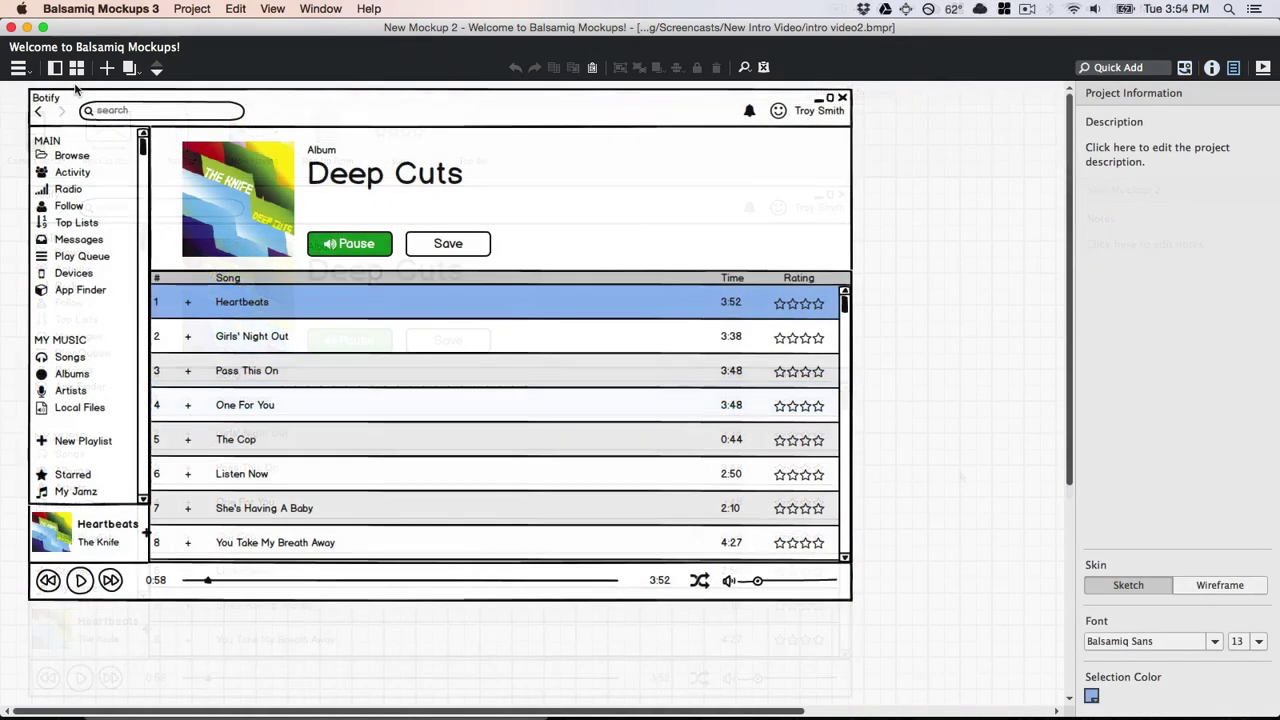
Browse the Desktop, Web and iPad examples, apply the Wireframe skin, then open Take Photo.
left_click(55, 68)
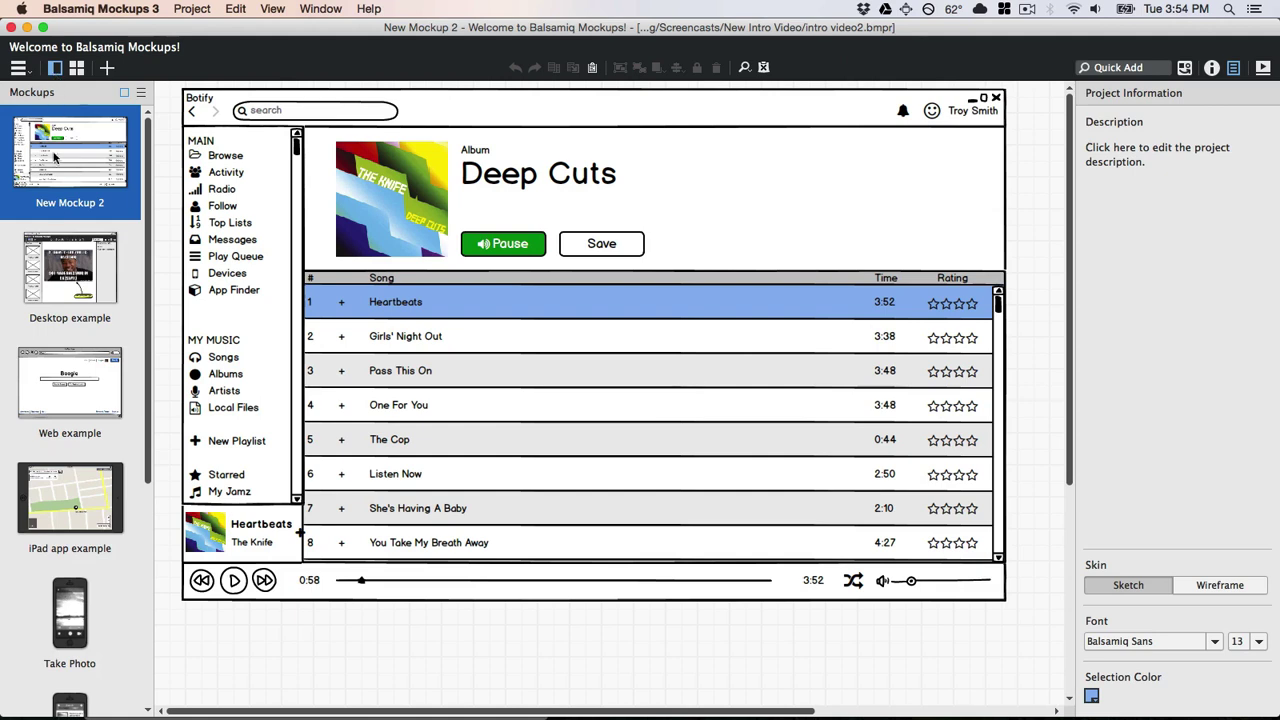
left_click(63, 268)
left_click(80, 388)
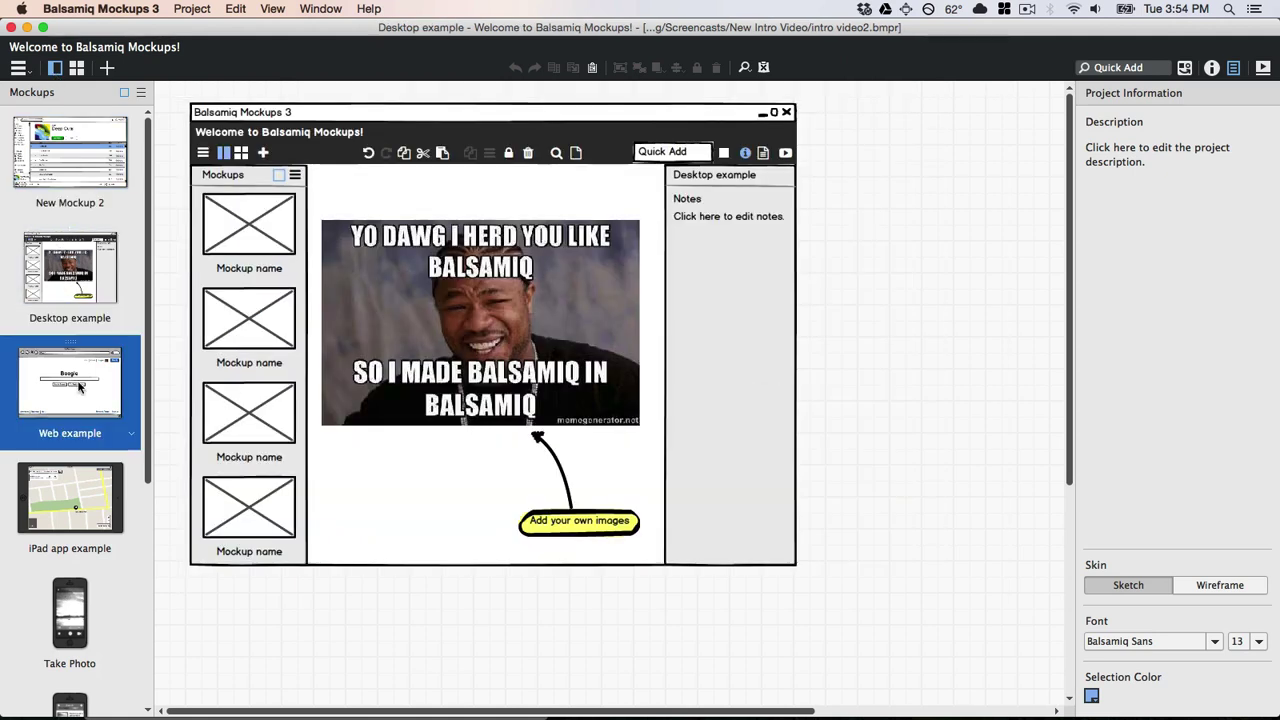
left_click(78, 492)
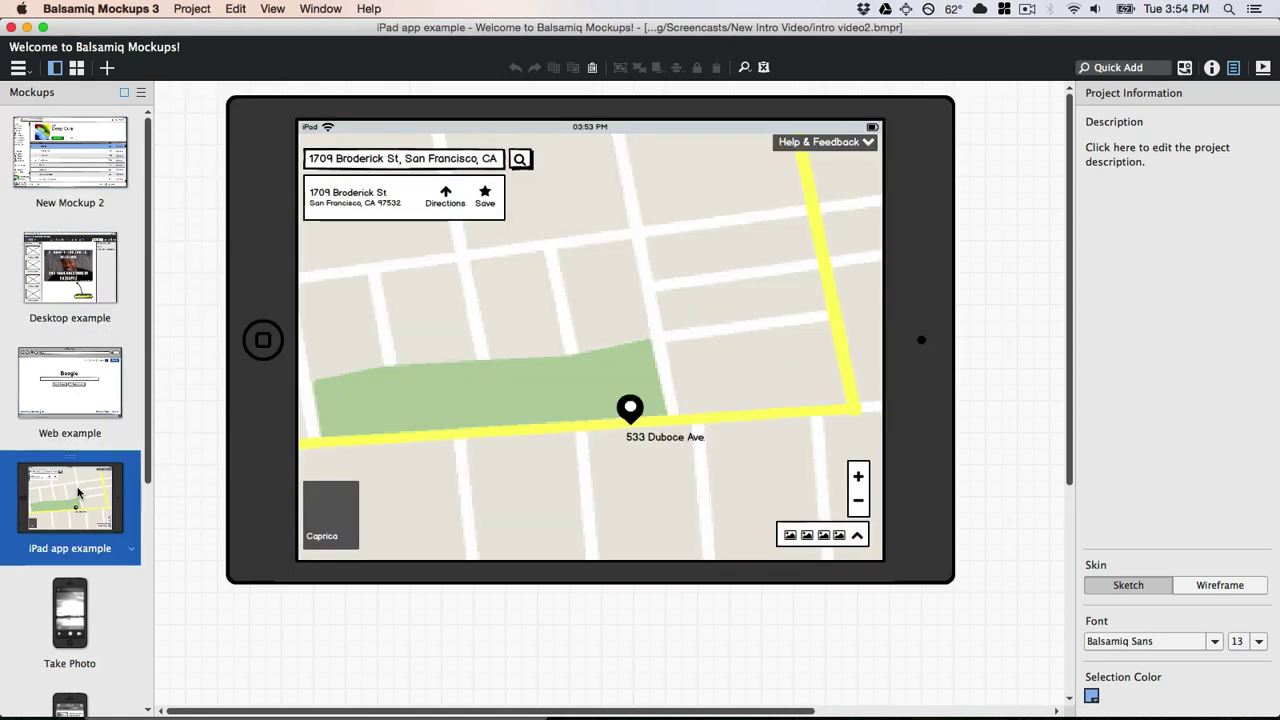
left_click(1247, 595)
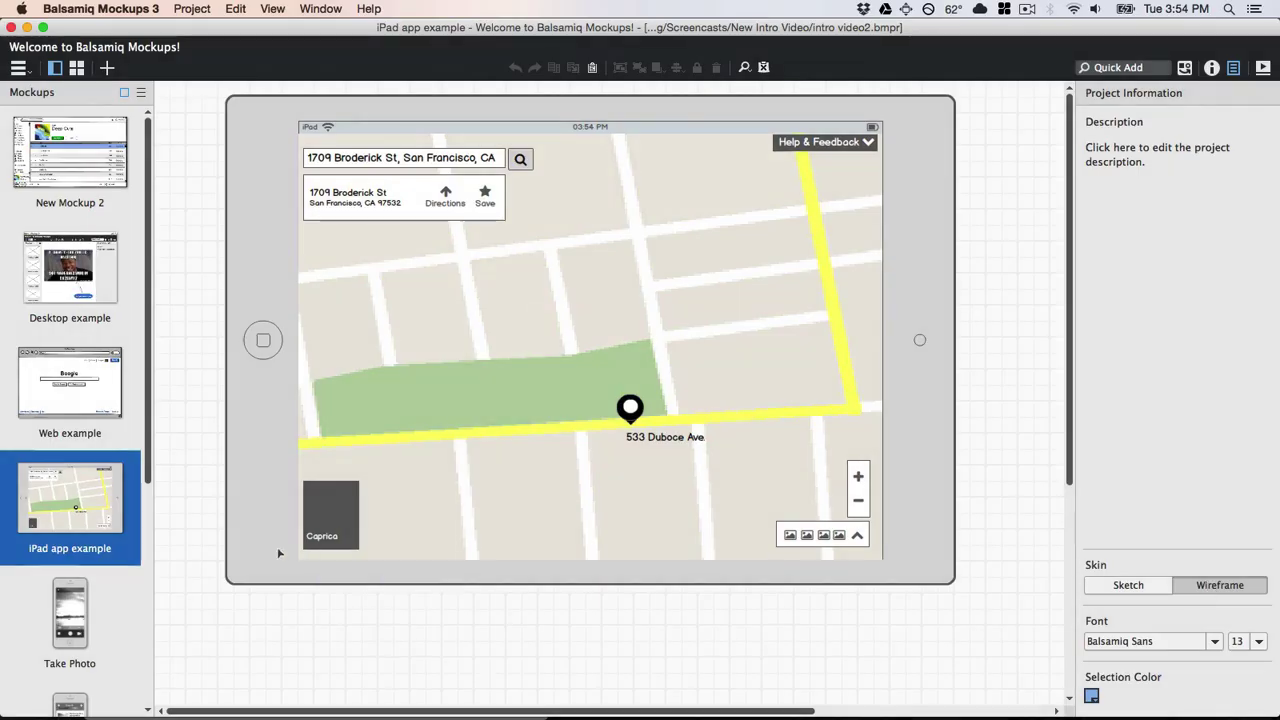
left_click(84, 611)
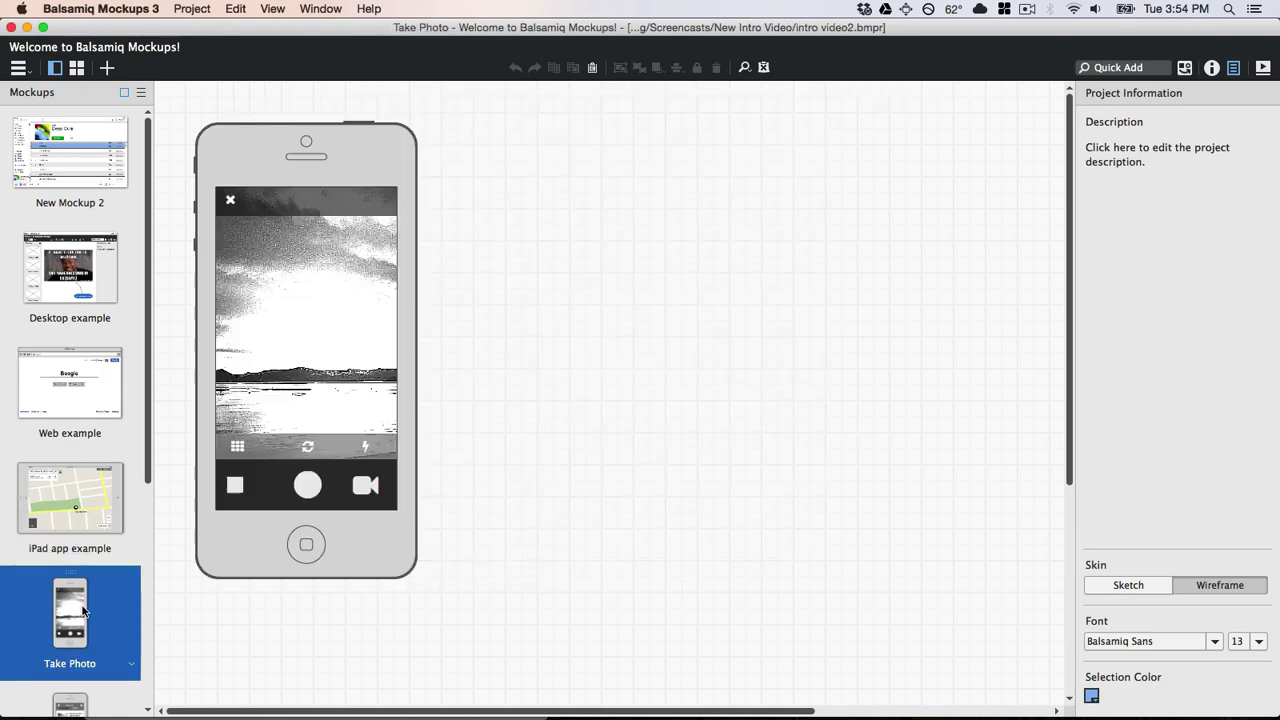
Link the phone's shutter circle to the Share mockup, test it, then show Balsamiq's download page.
double_click(314, 487)
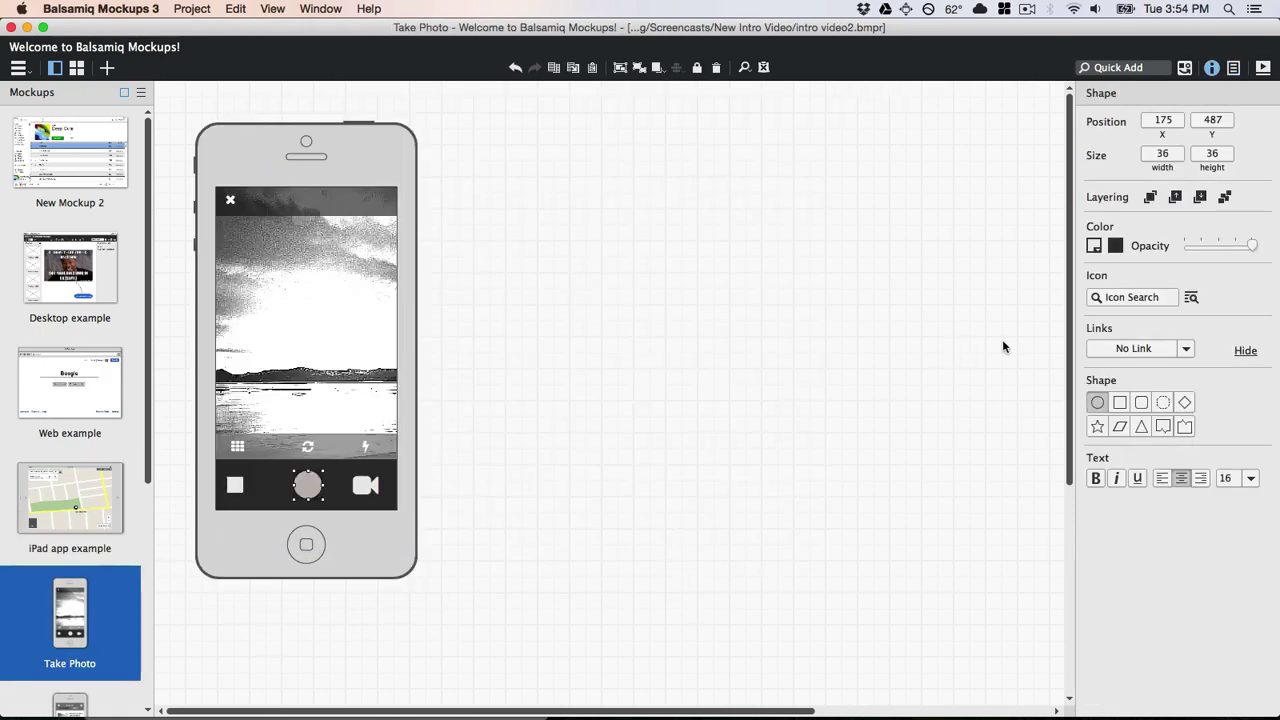
left_click(1131, 347)
left_click(1106, 467)
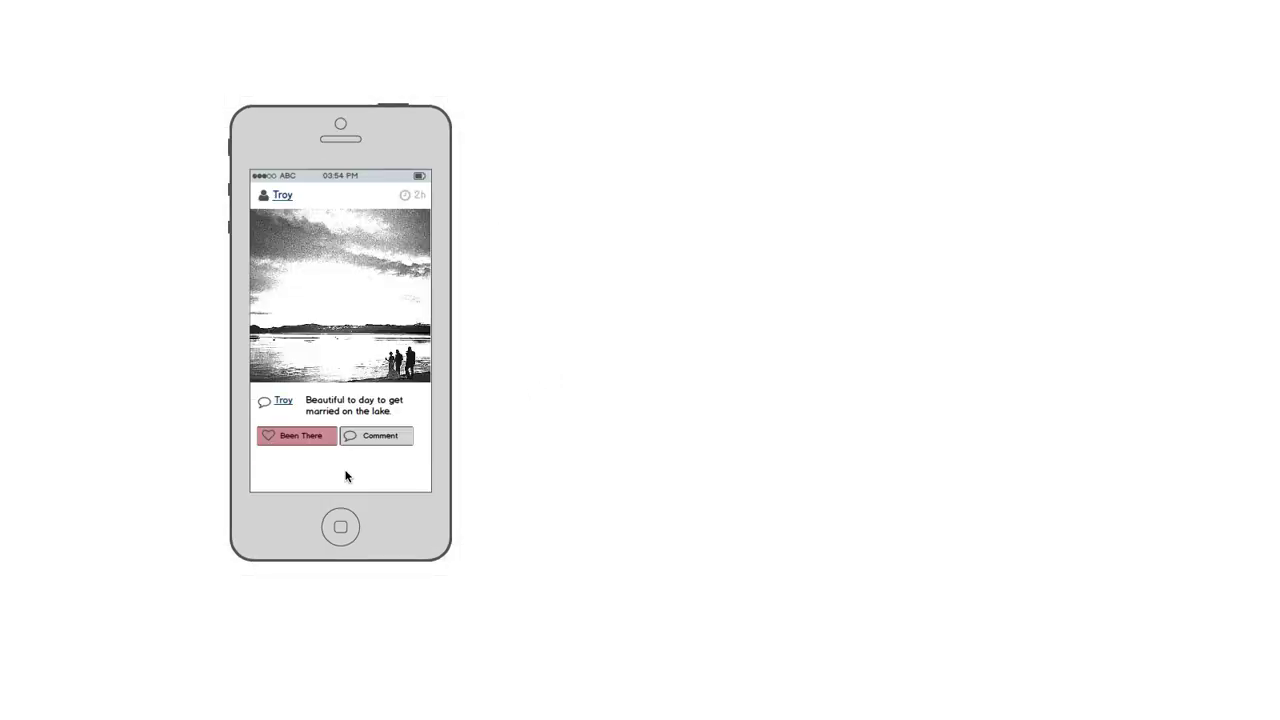
left_click(305, 444)
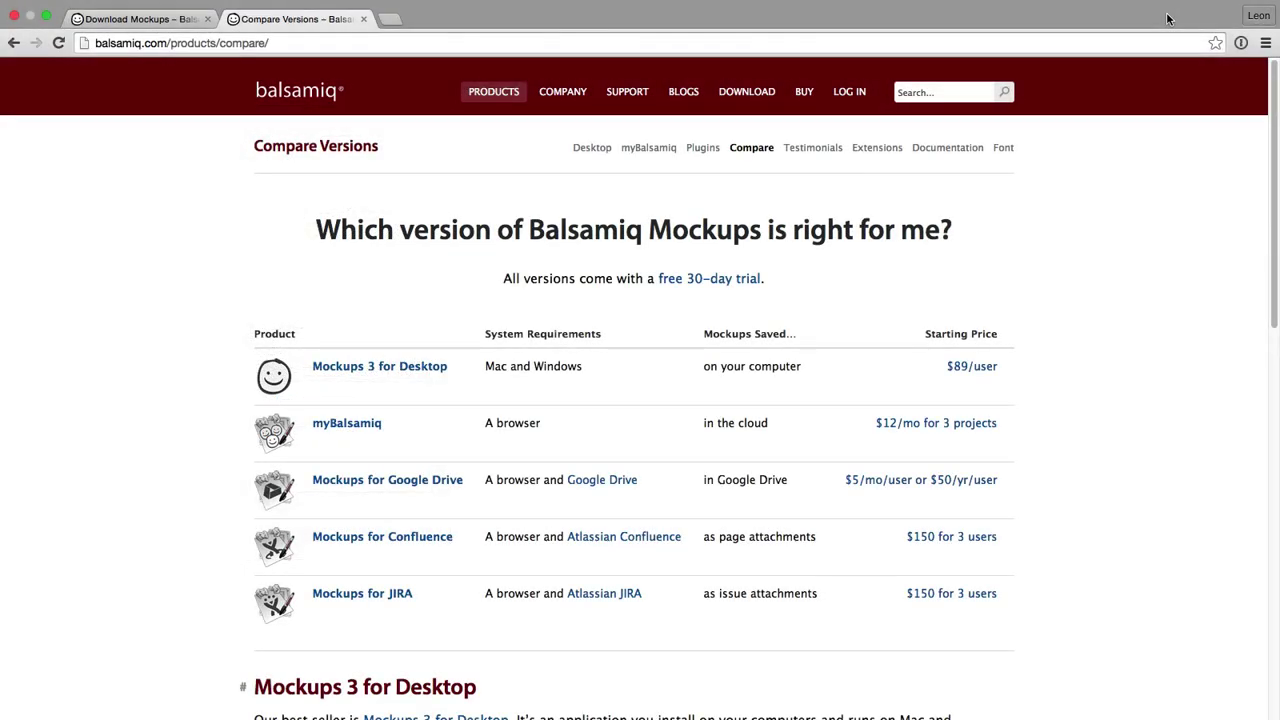
key("ctrl+shift+Tab")
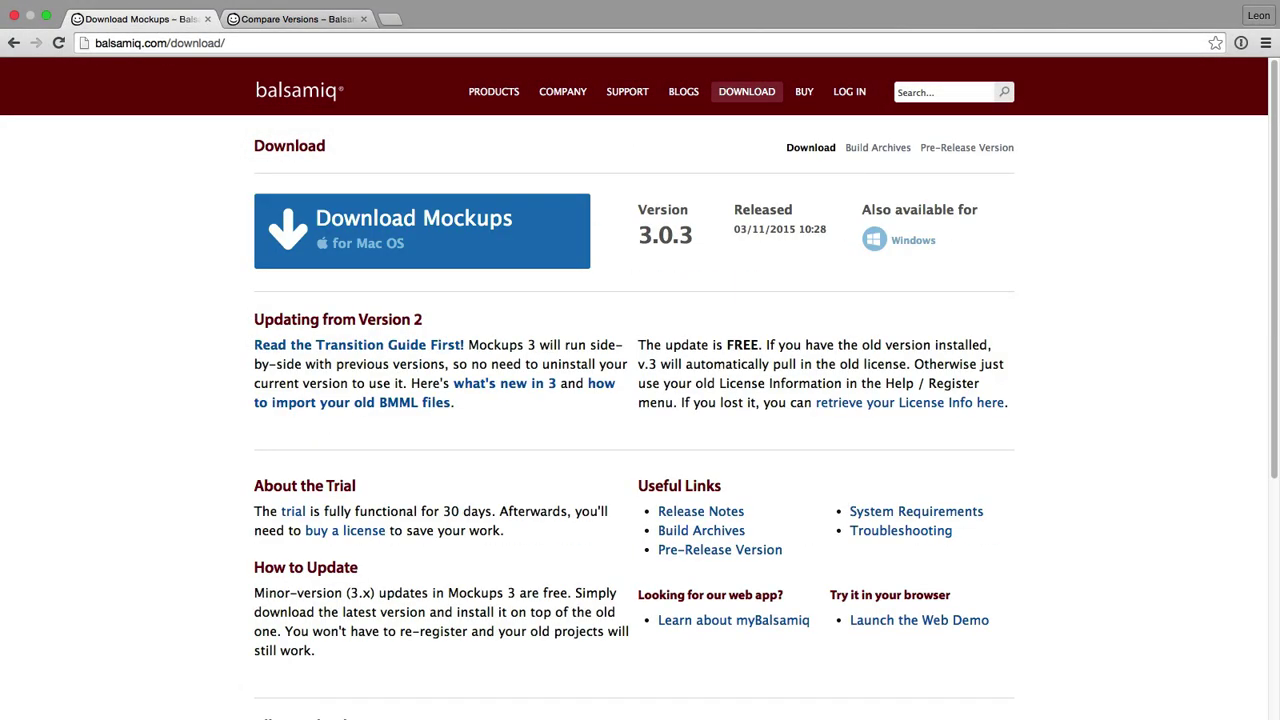